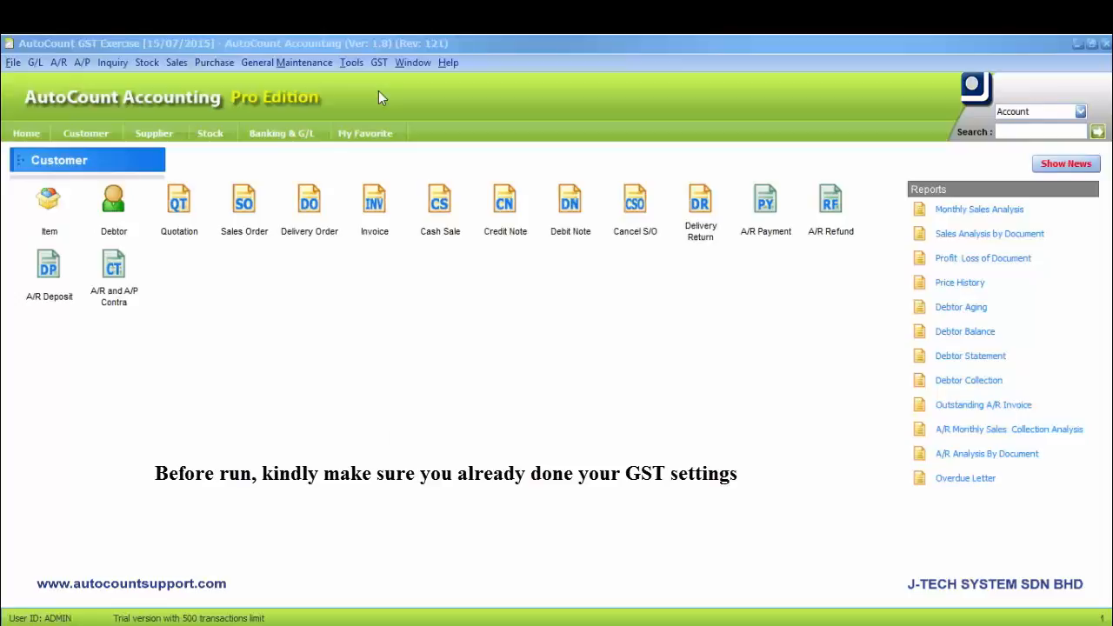
- Open the GST settings and select GST-4020 (GST CONTROL ACCOUNT) as the GST control account
click(381, 71)
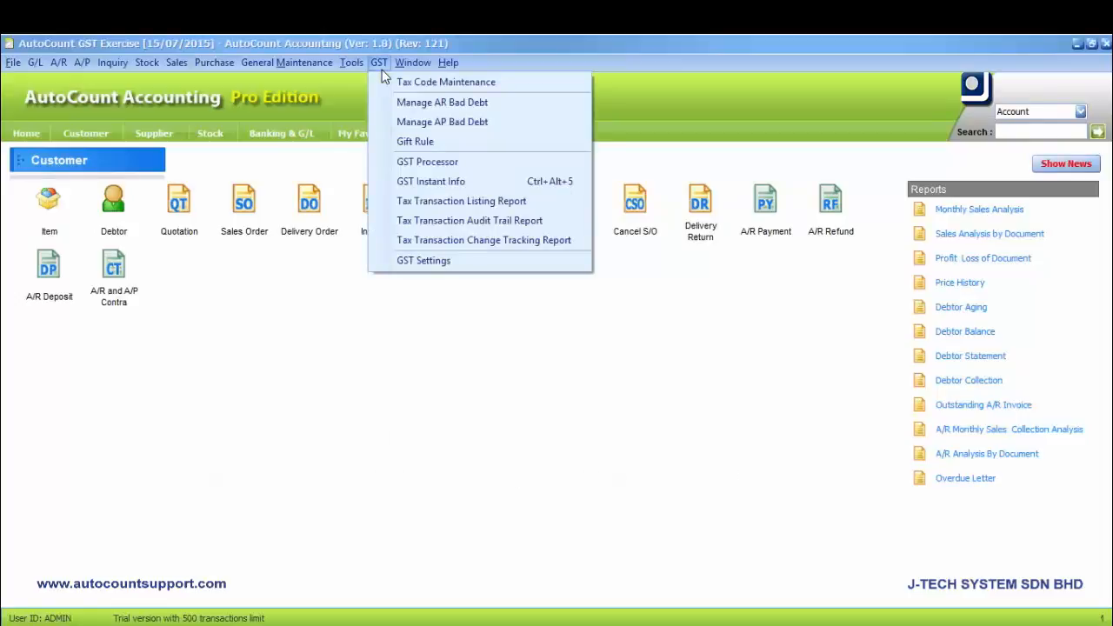
click(398, 261)
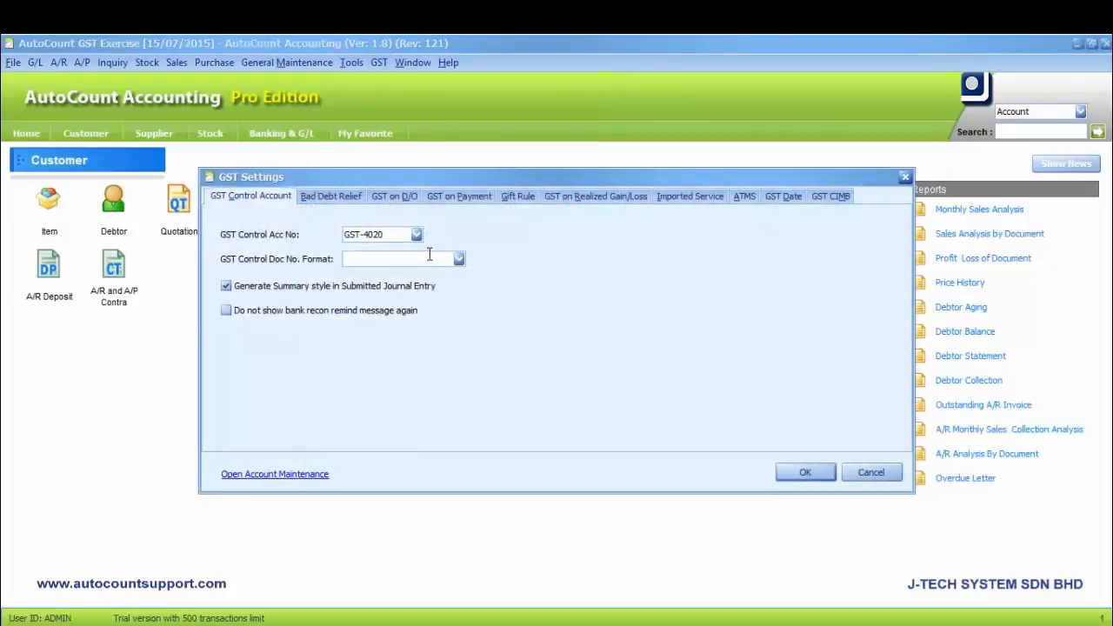
click(417, 234)
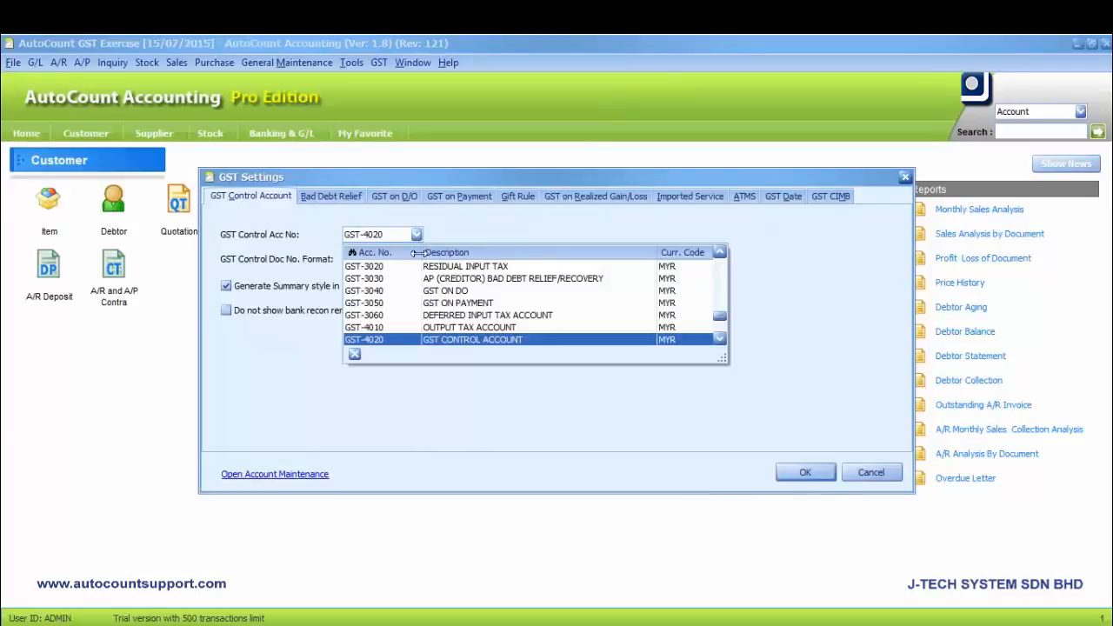
click(428, 339)
- For AR bad debt, set the relief account to GST-4030, the bad debt account to GST-9020 and the recovery account to GST-4030
click(337, 198)
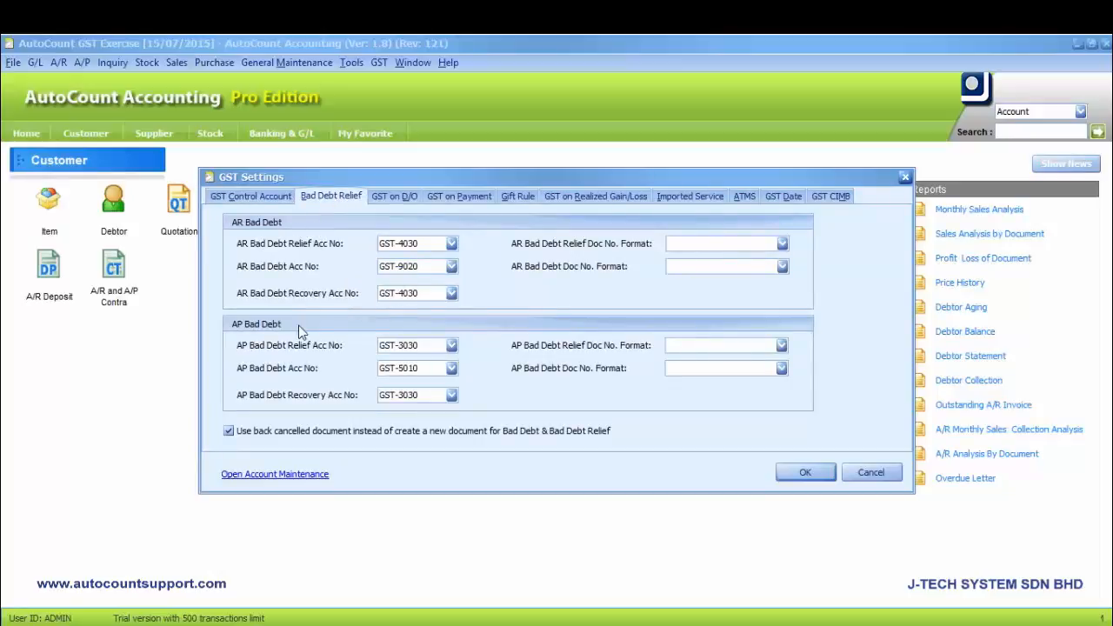
click(451, 245)
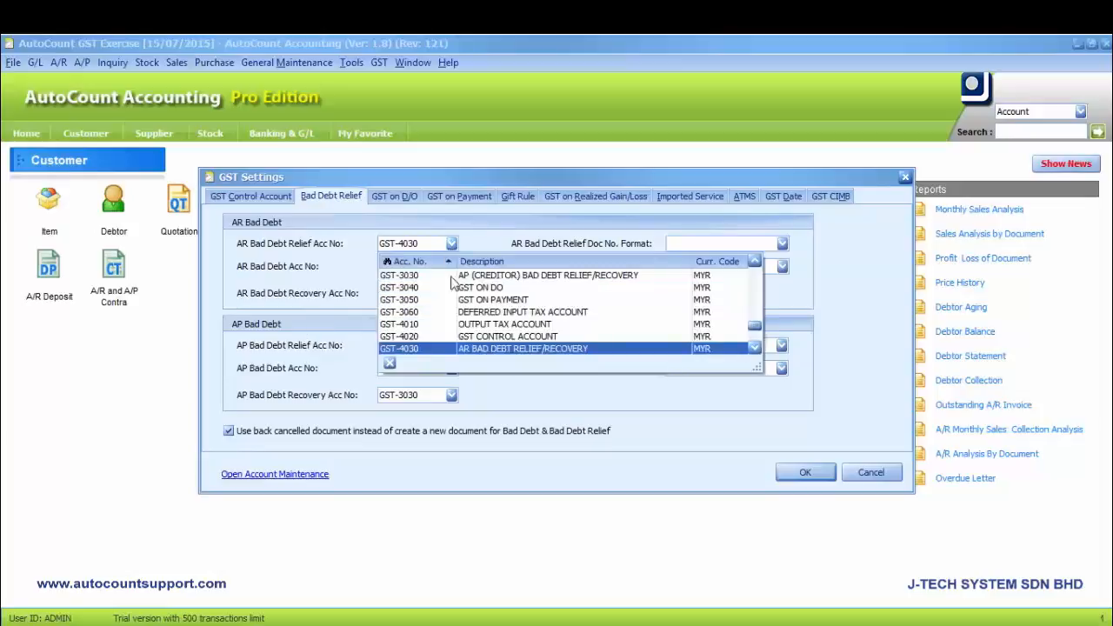
click(456, 350)
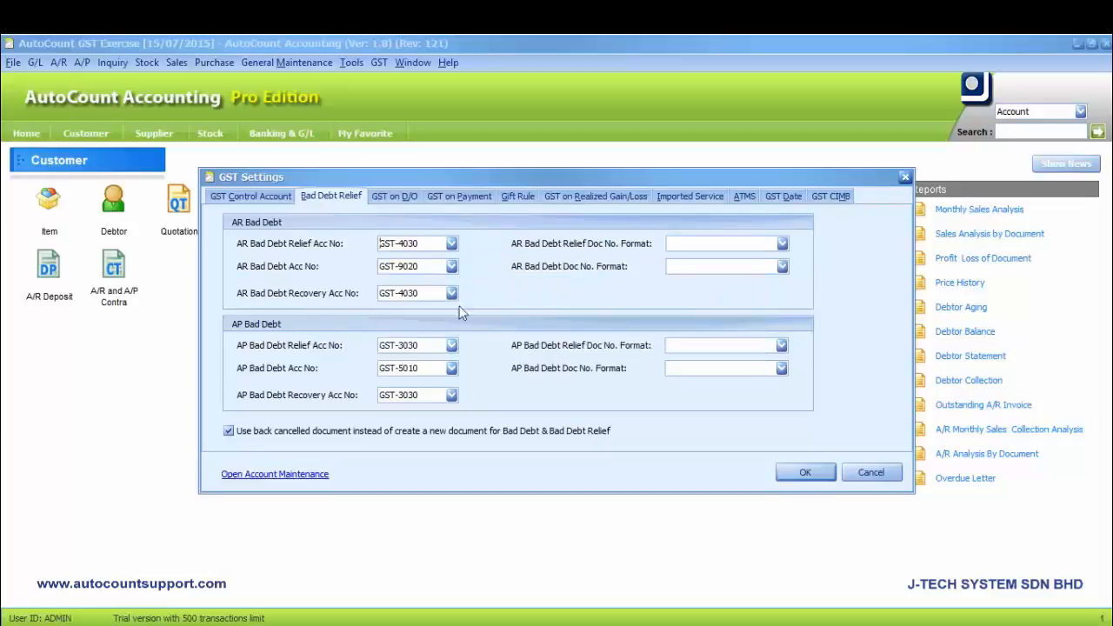
click(452, 267)
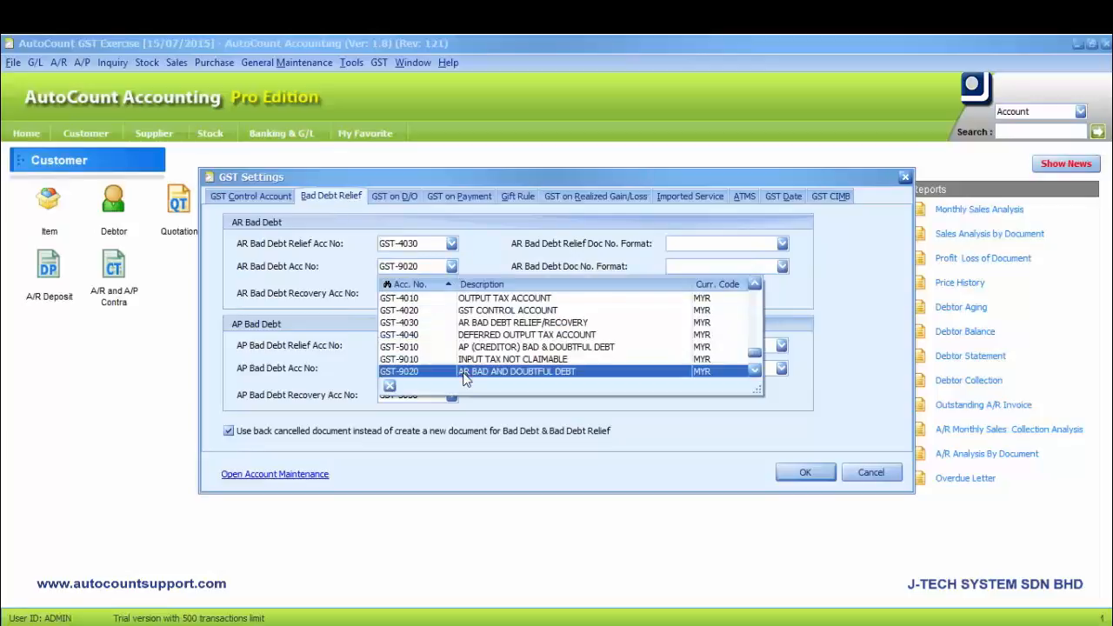
click(465, 371)
click(451, 293)
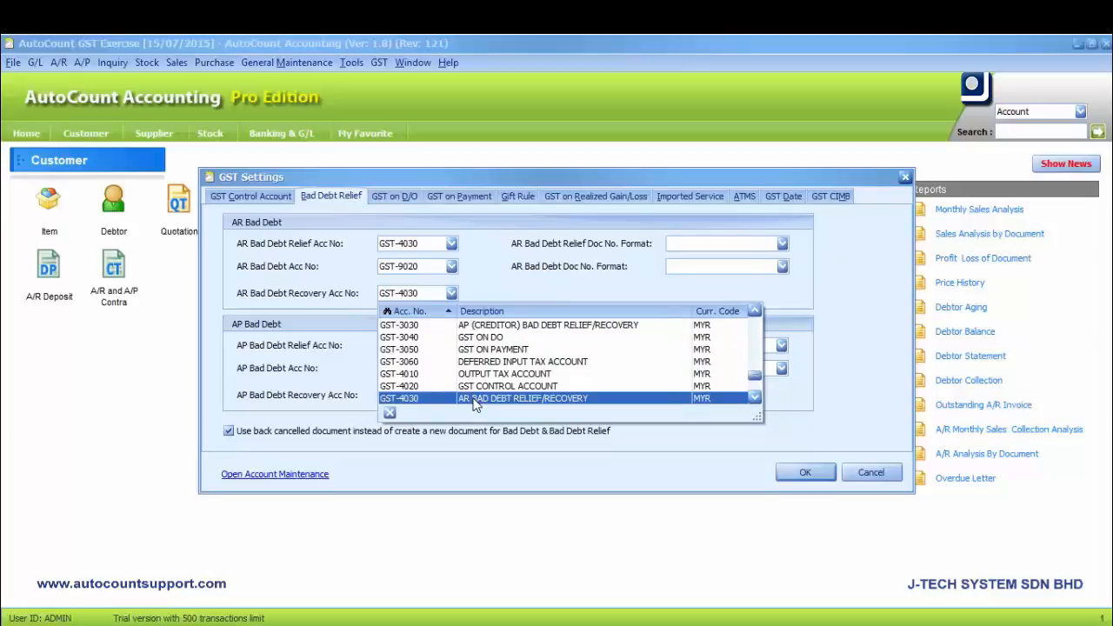
click(476, 405)
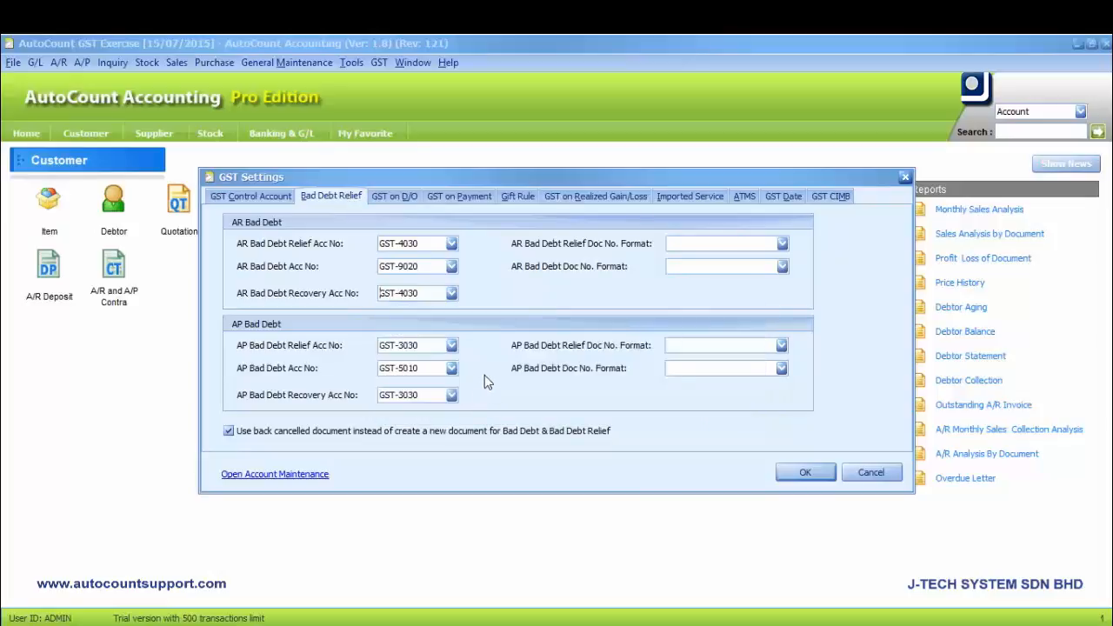
- For AP bad debt, set the relief account to GST-3030, the bad debt account to GST-5010 and the recovery account to GST-3030
click(451, 346)
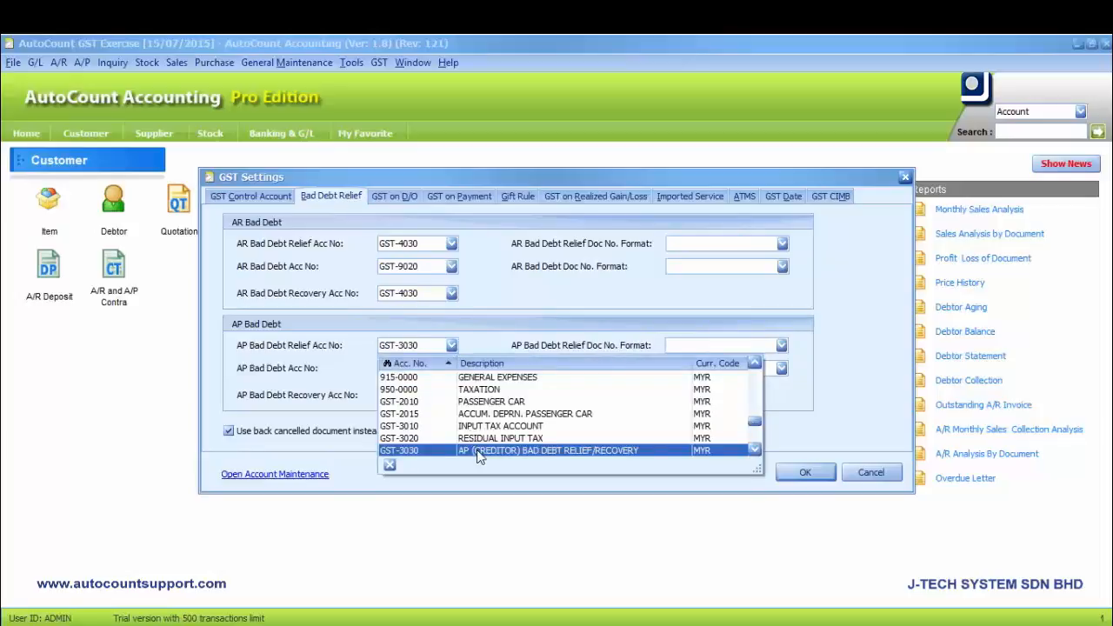
click(476, 454)
click(452, 368)
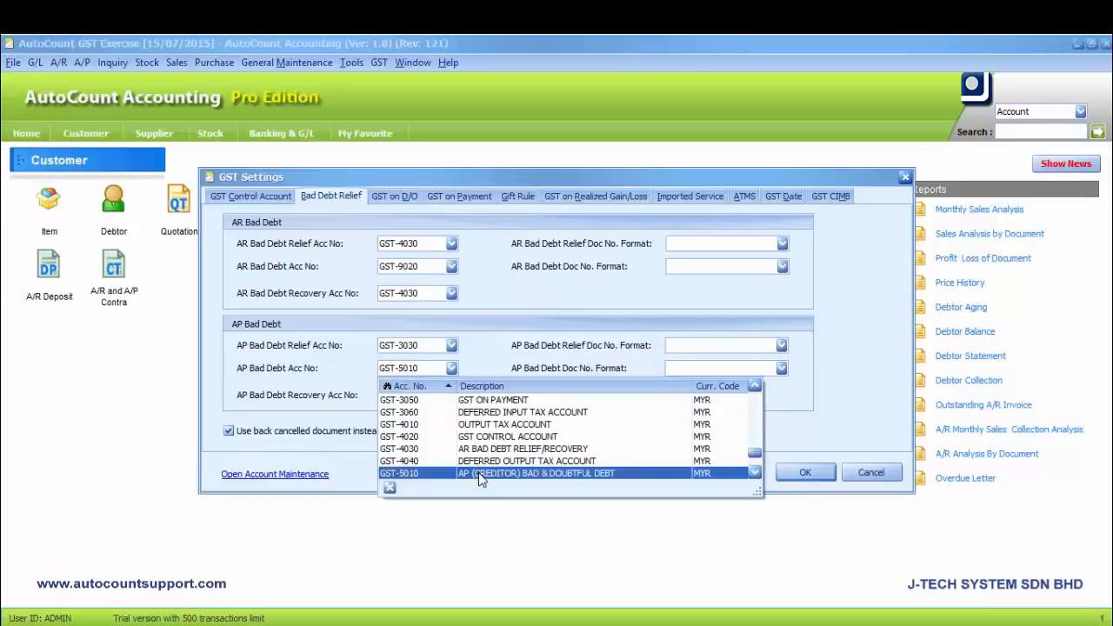
click(478, 473)
click(452, 395)
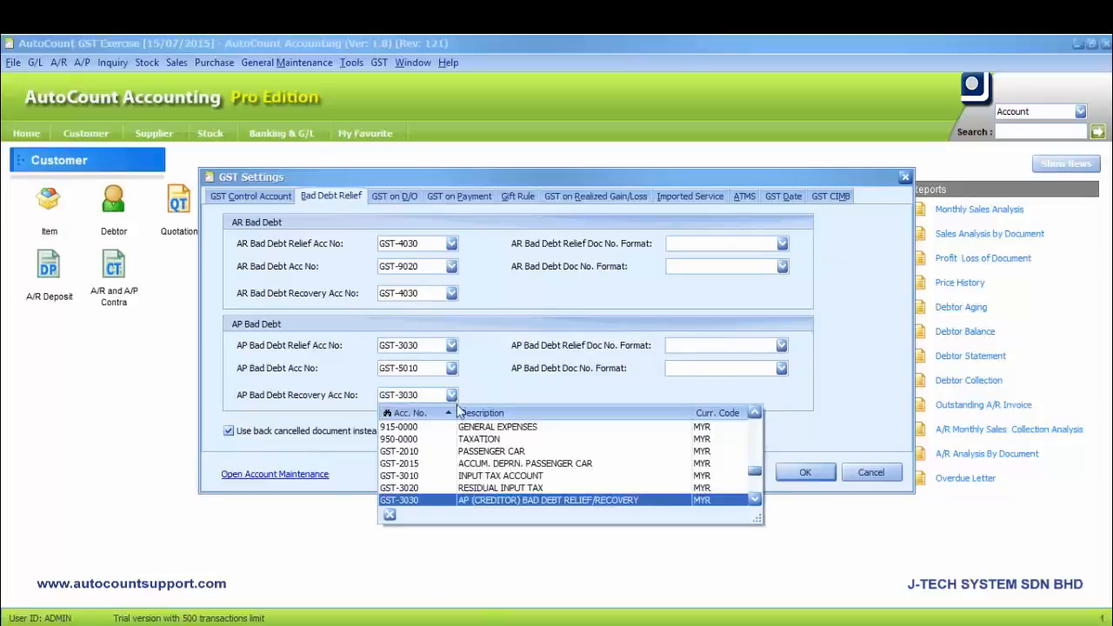
click(479, 500)
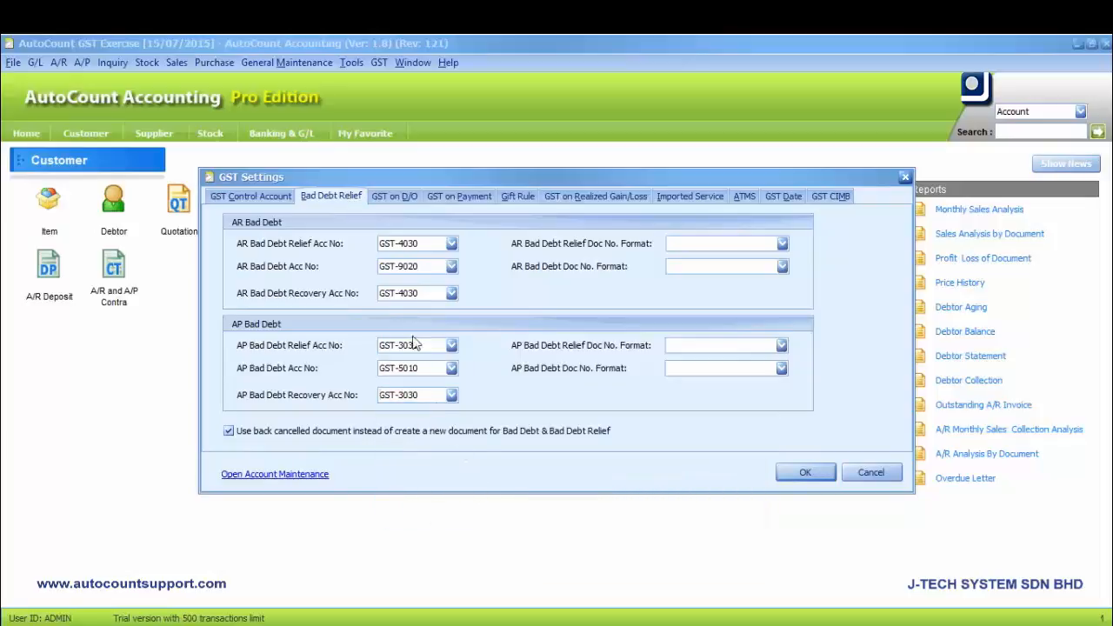
- Set the account for GST on delivery orders to GST-3040 (GST ON DO)
click(404, 199)
click(471, 234)
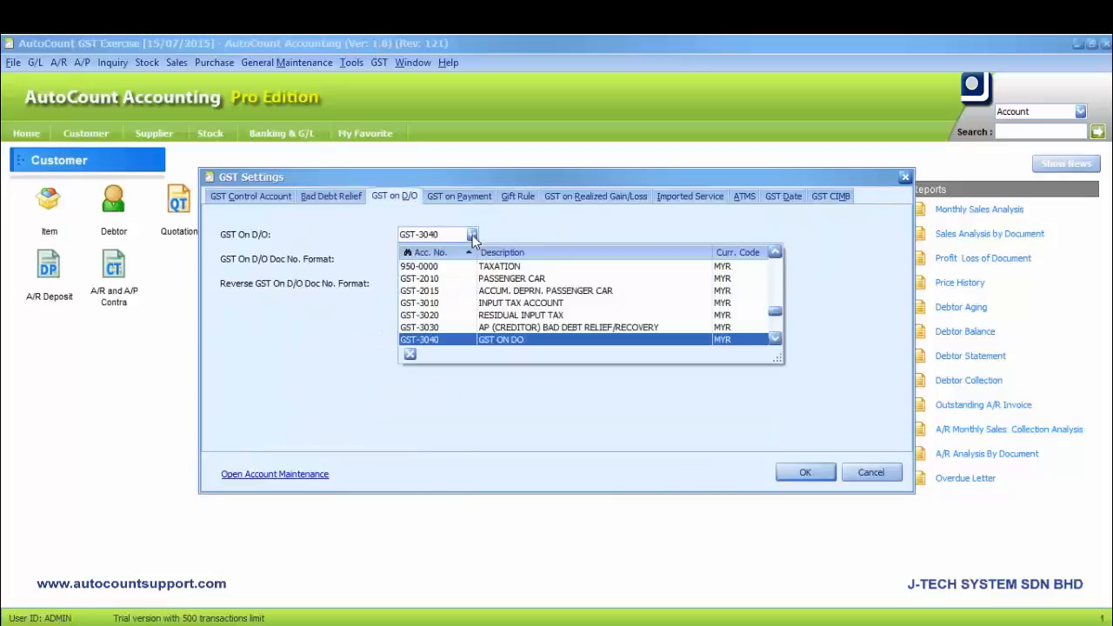
click(487, 340)
- For GST on payment, set the debit account to GST-3050 and the credit account to the sales account 500-0000
click(463, 200)
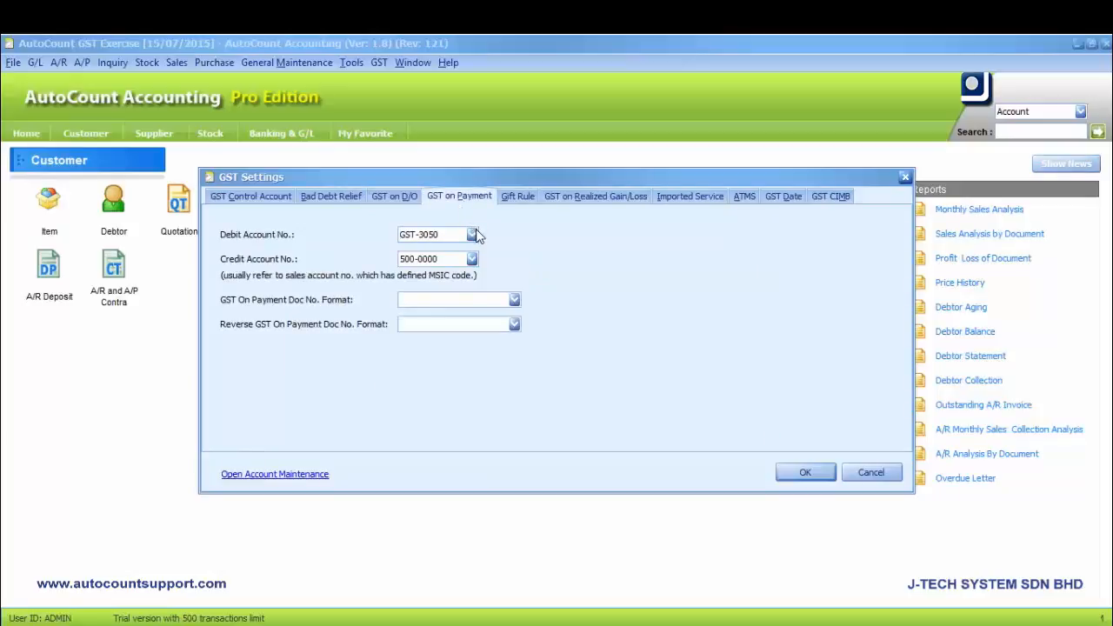
click(472, 234)
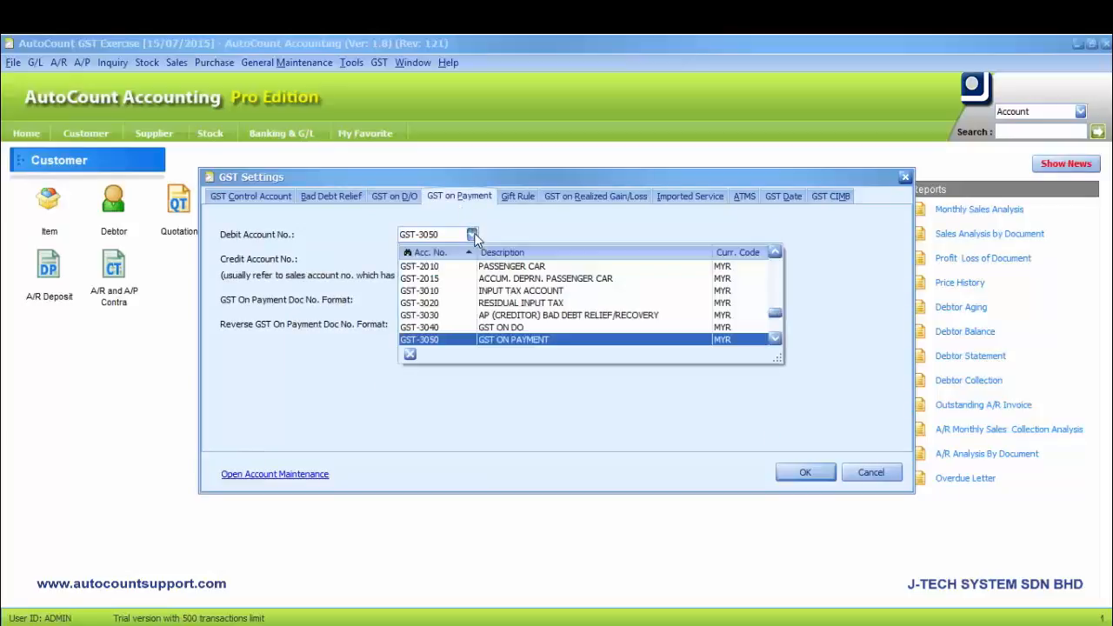
click(486, 341)
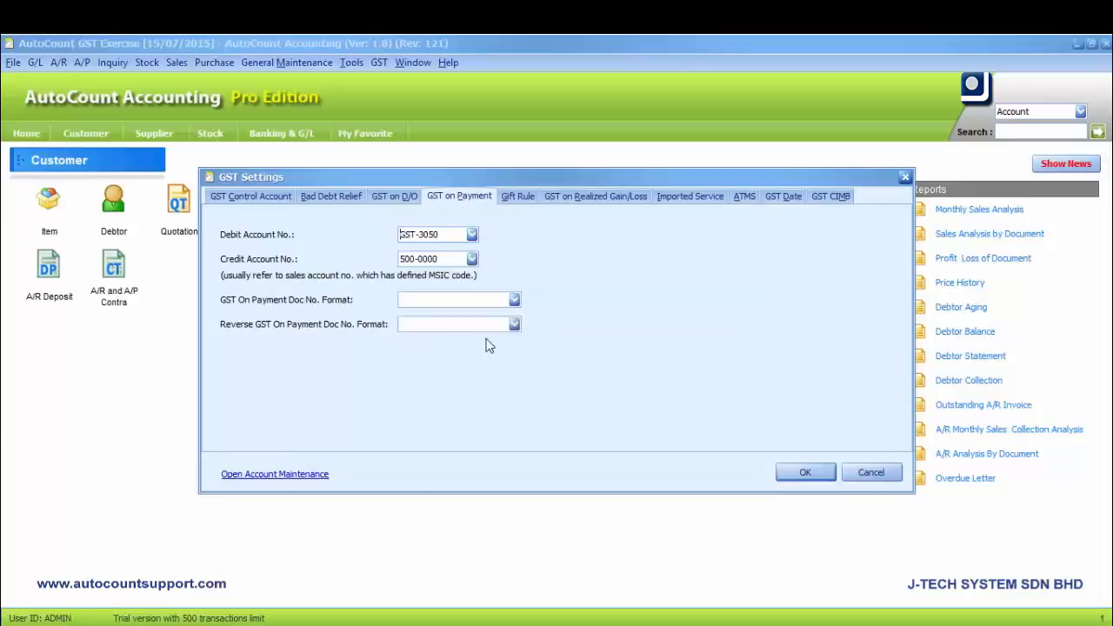
click(472, 259)
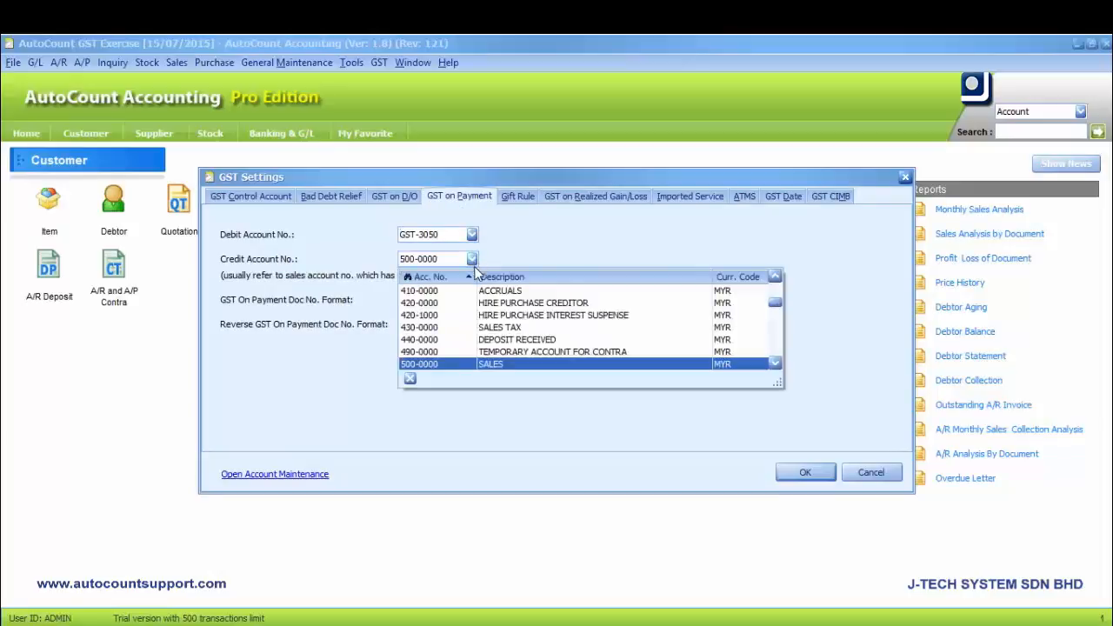
click(492, 365)
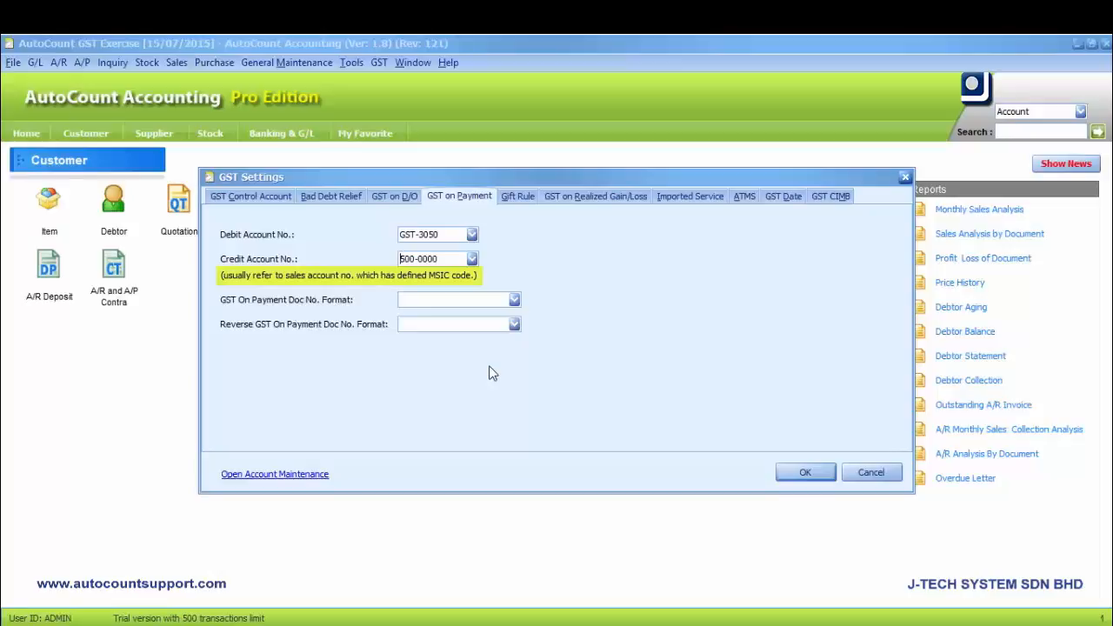
- For the gift rule, set the debit account to GST-9030 (GST ON GIFT) and the credit account to the sales account 500-0000
click(519, 198)
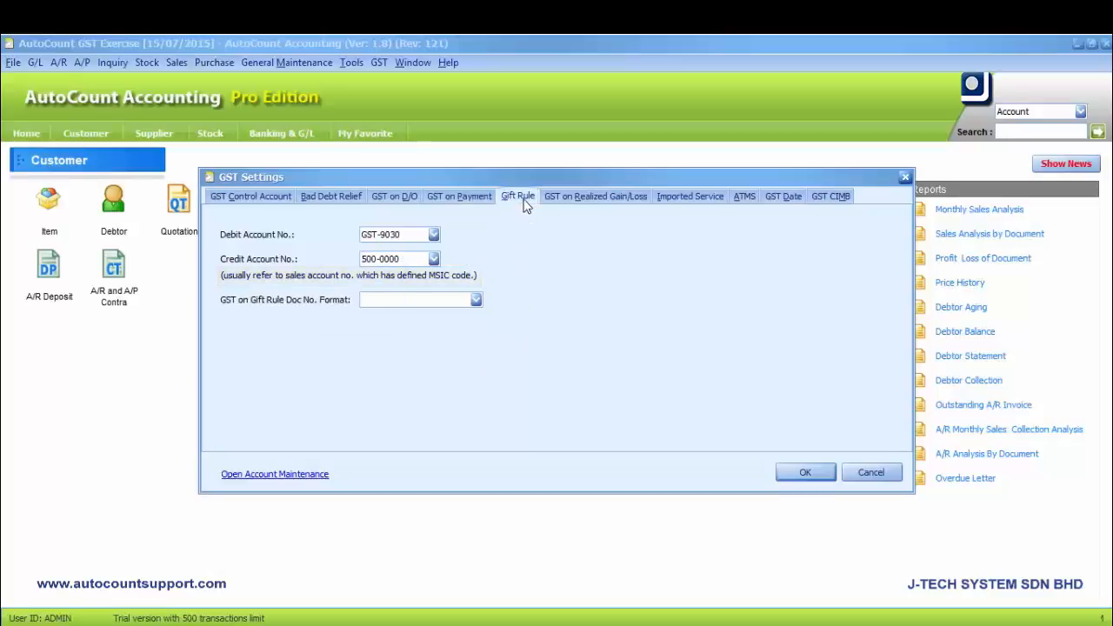
click(434, 236)
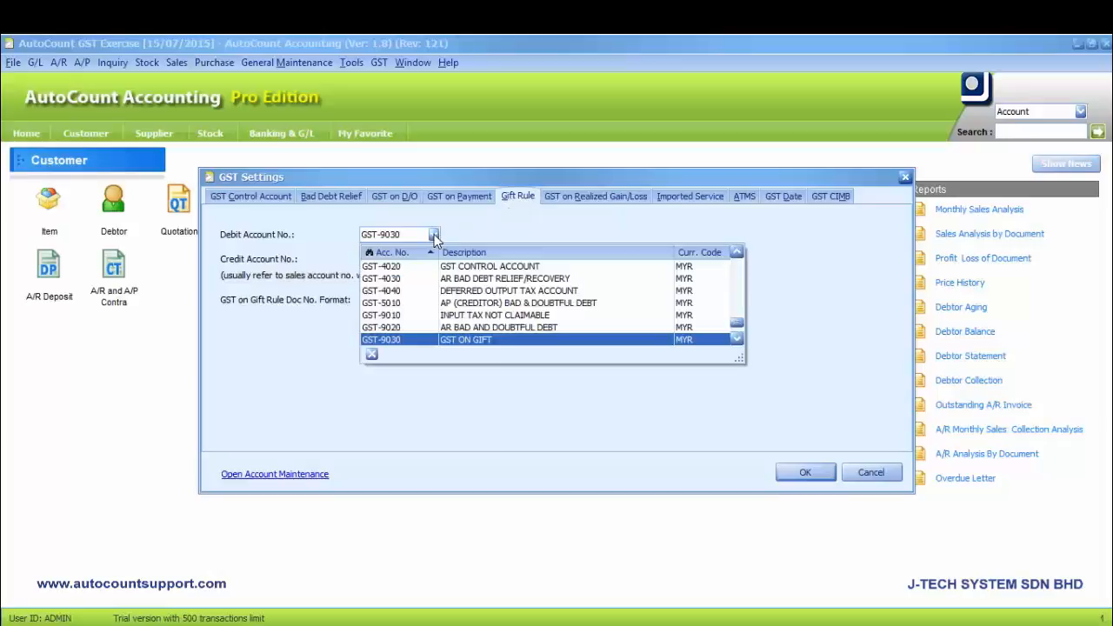
click(453, 341)
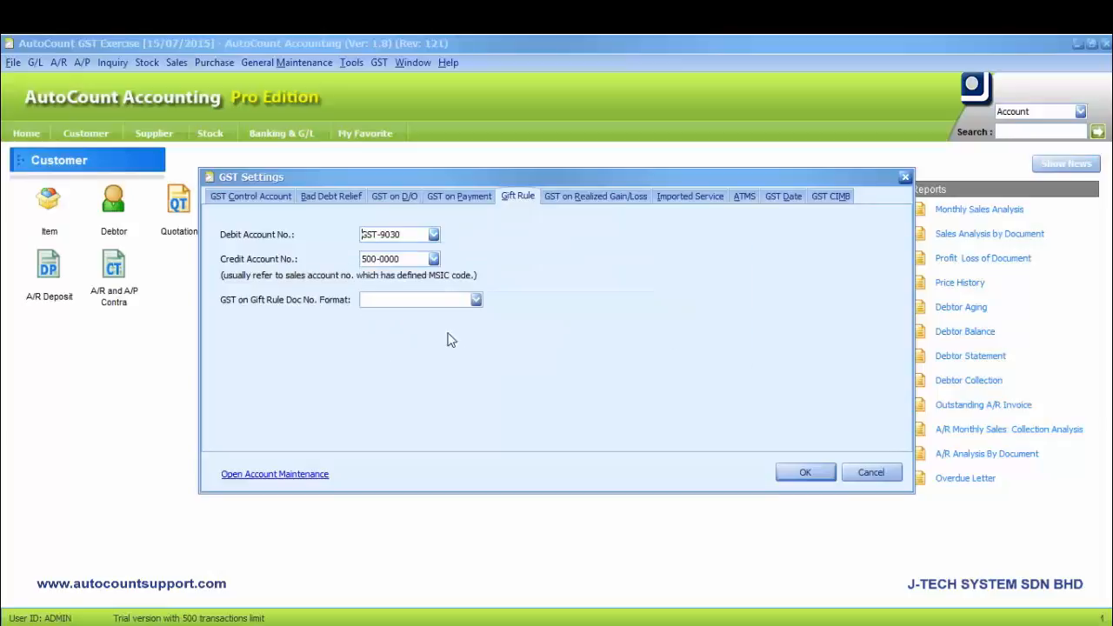
click(433, 259)
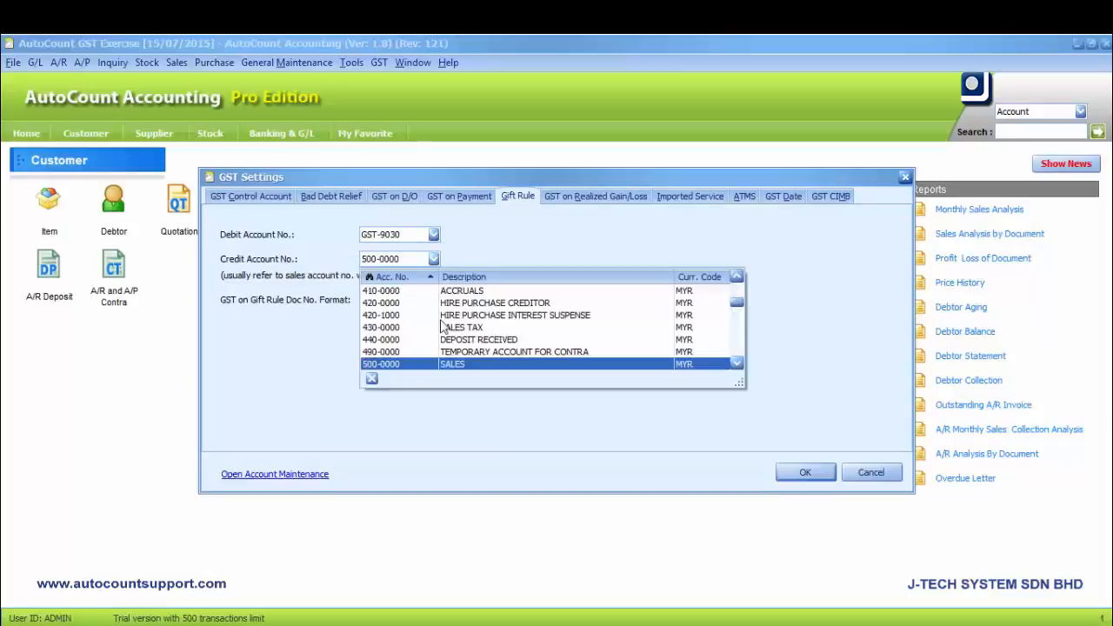
click(448, 365)
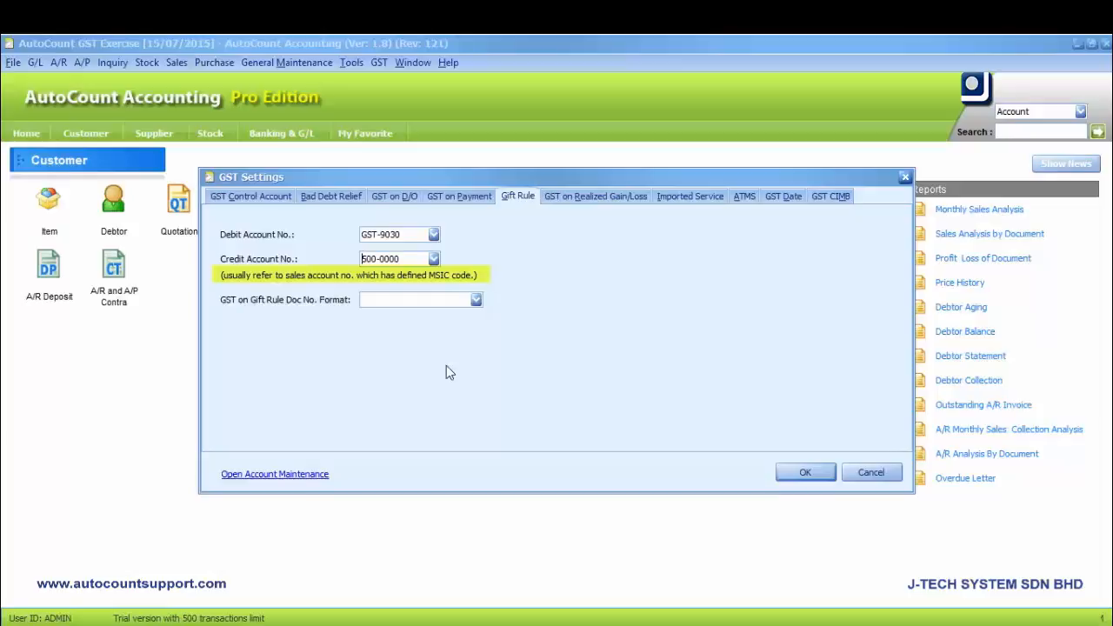
- Check the account assigned to GST on realized gain/loss, and close the GST settings
click(604, 199)
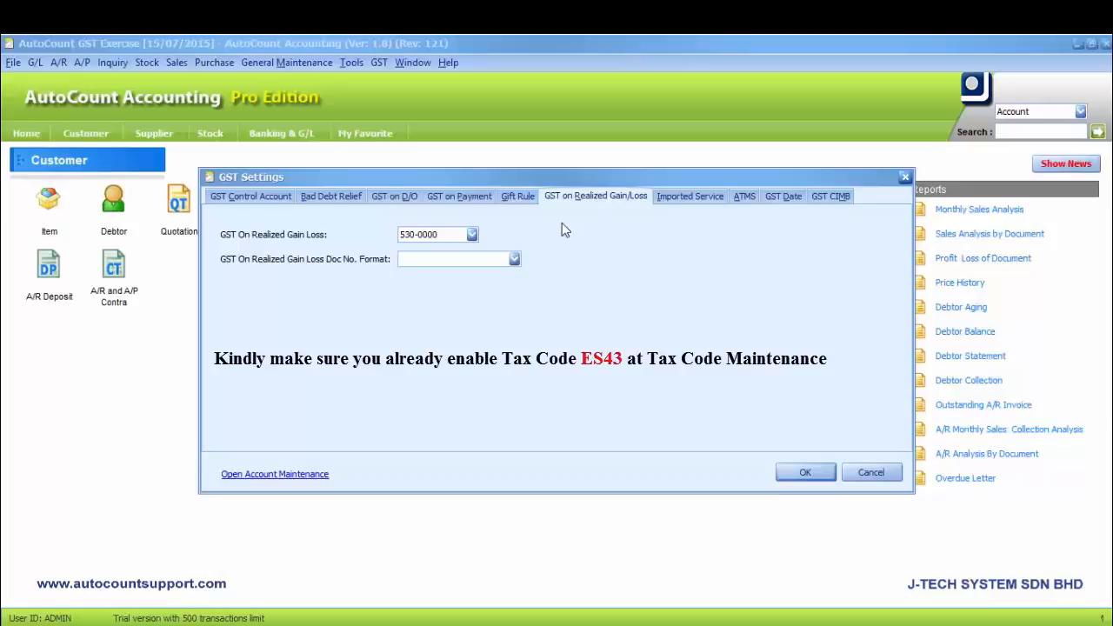
click(904, 178)
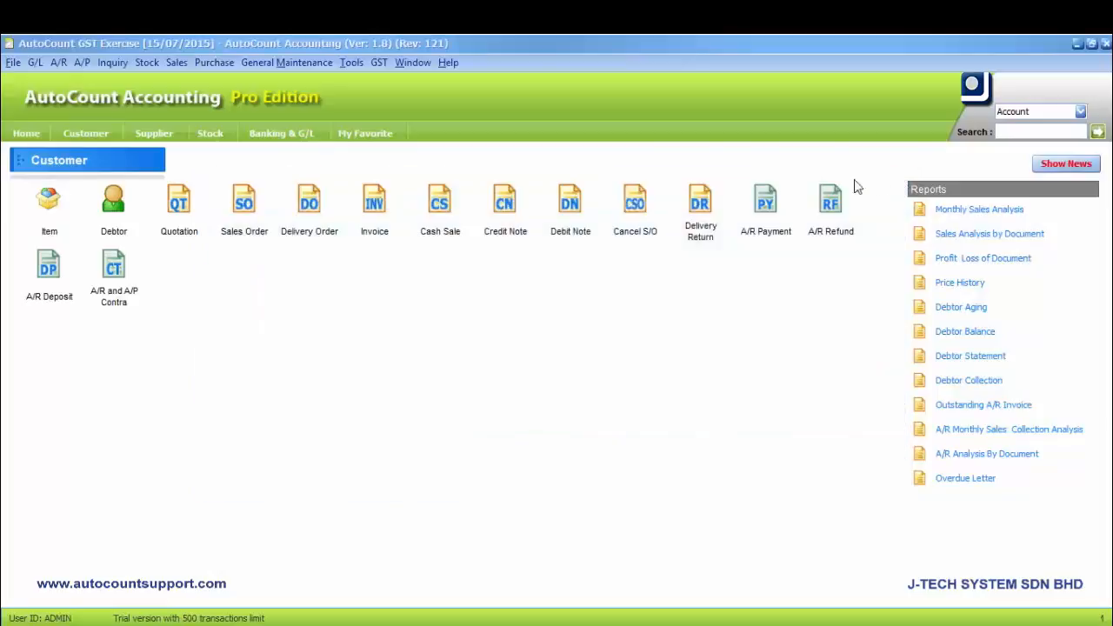
- Enable the output tax code ES43 in the Malaysia GST configuration of Tax Code Maintenance, save it and close the tax code list
click(385, 68)
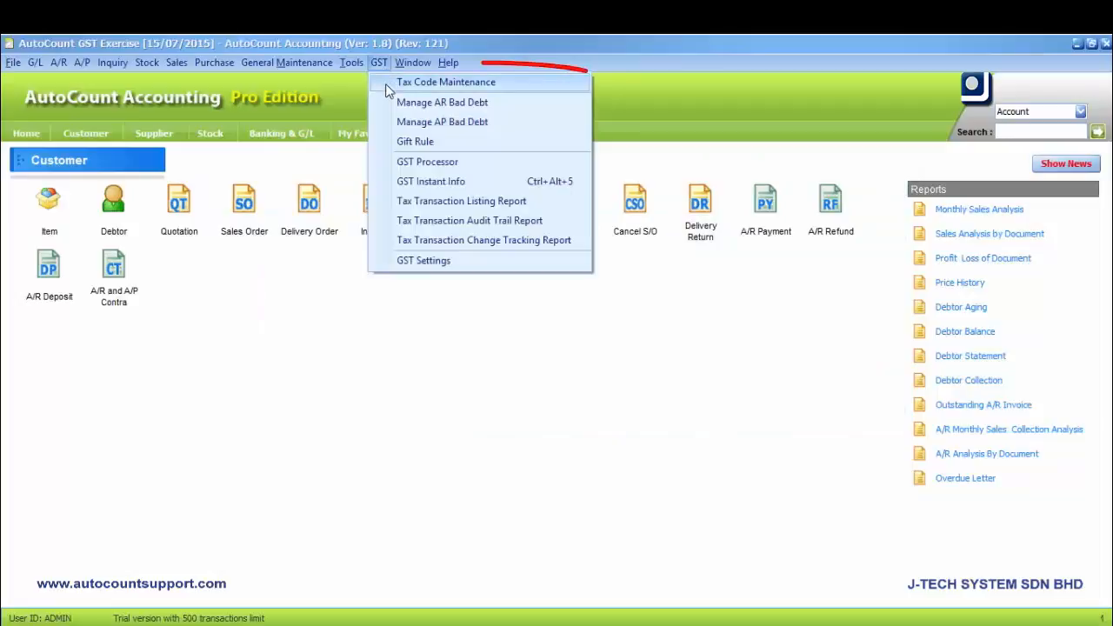
click(388, 87)
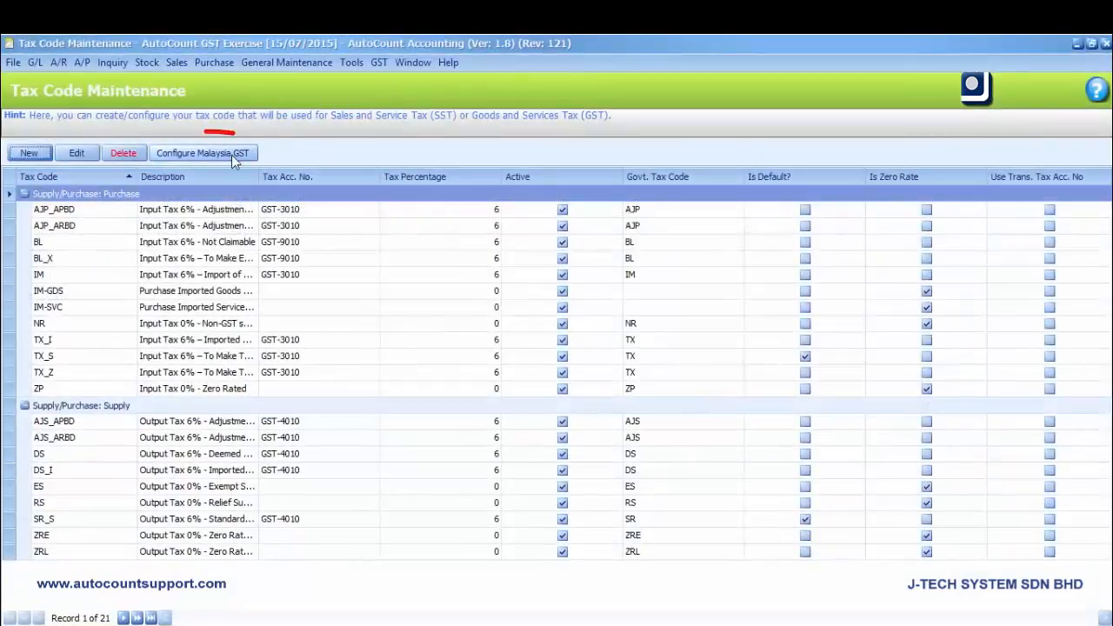
click(231, 154)
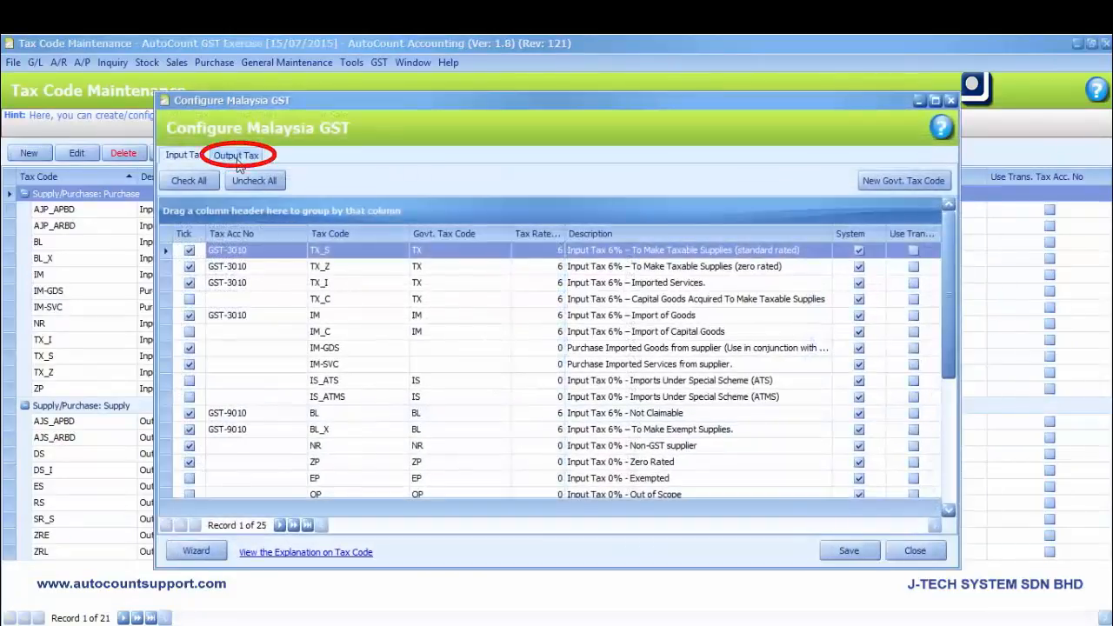
click(237, 159)
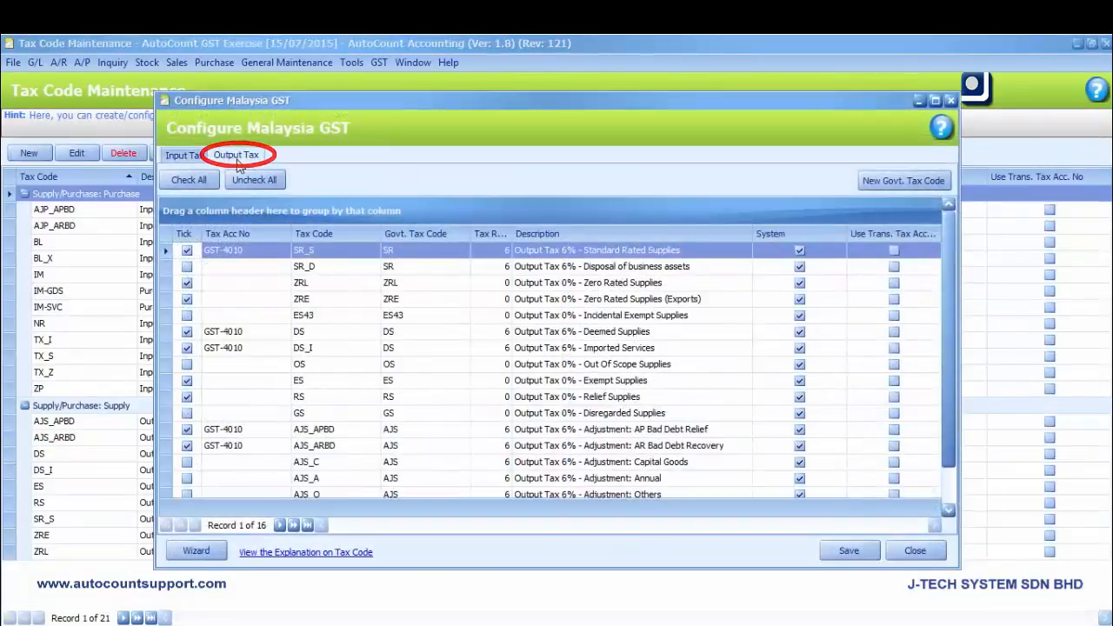
click(188, 317)
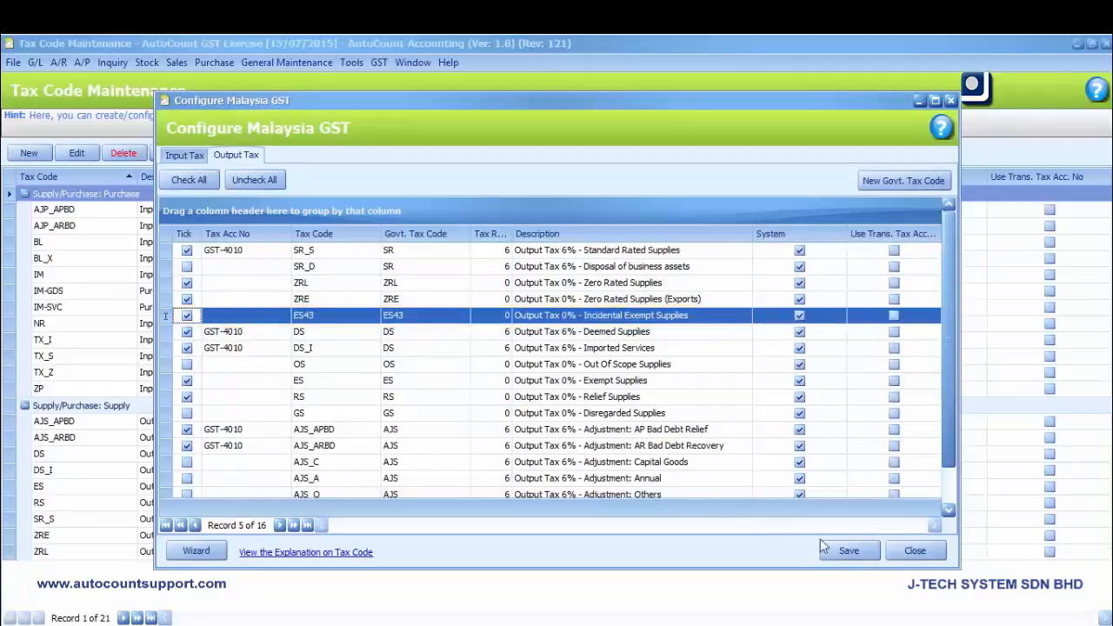
click(850, 551)
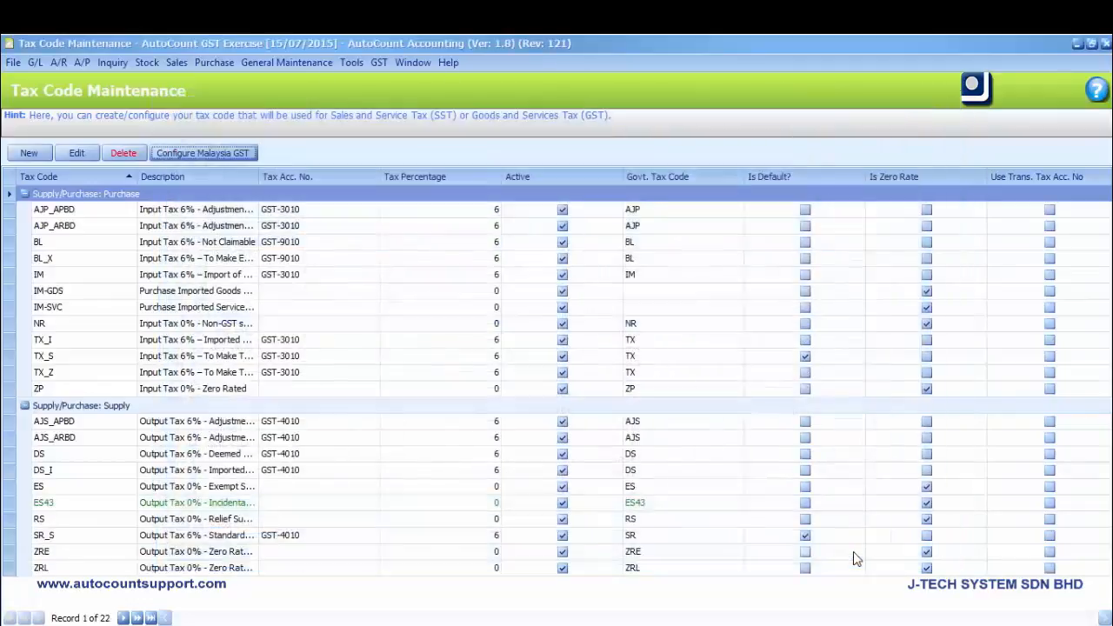
click(1105, 44)
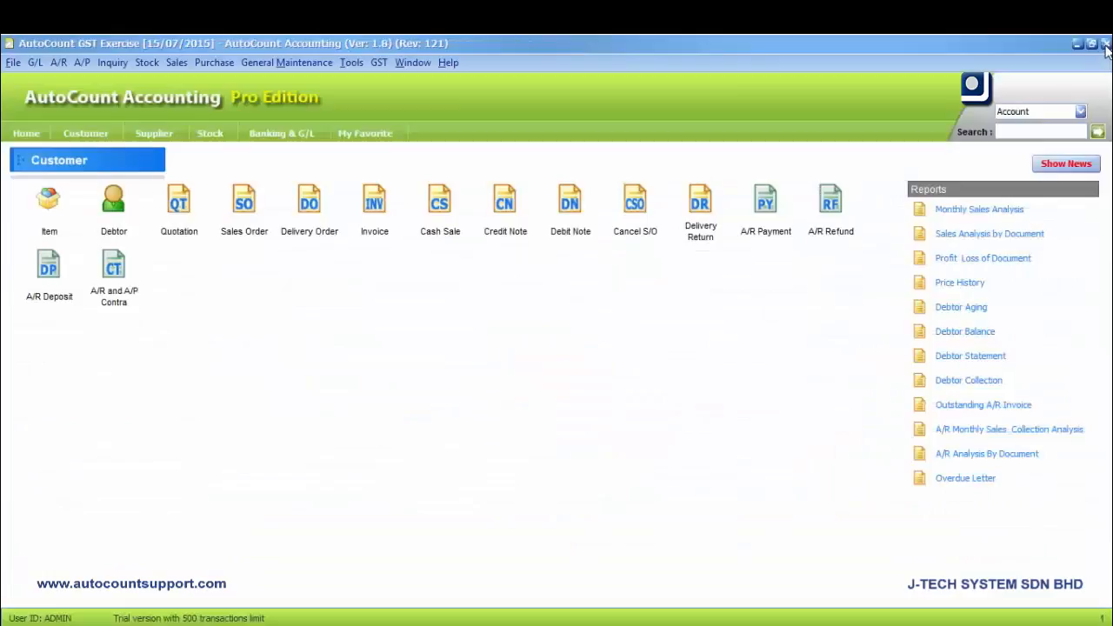
- In the GST settings, set the GST on realized gain/loss account to 530-0000 (GAIN ON FOREIGN EXCHANGE)
click(376, 64)
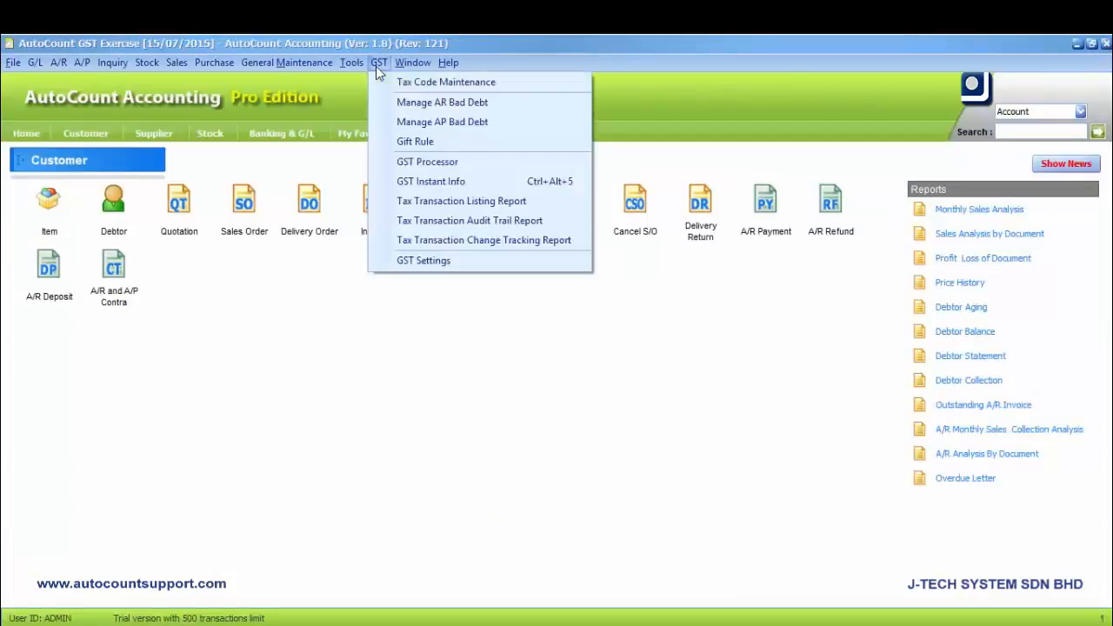
click(398, 262)
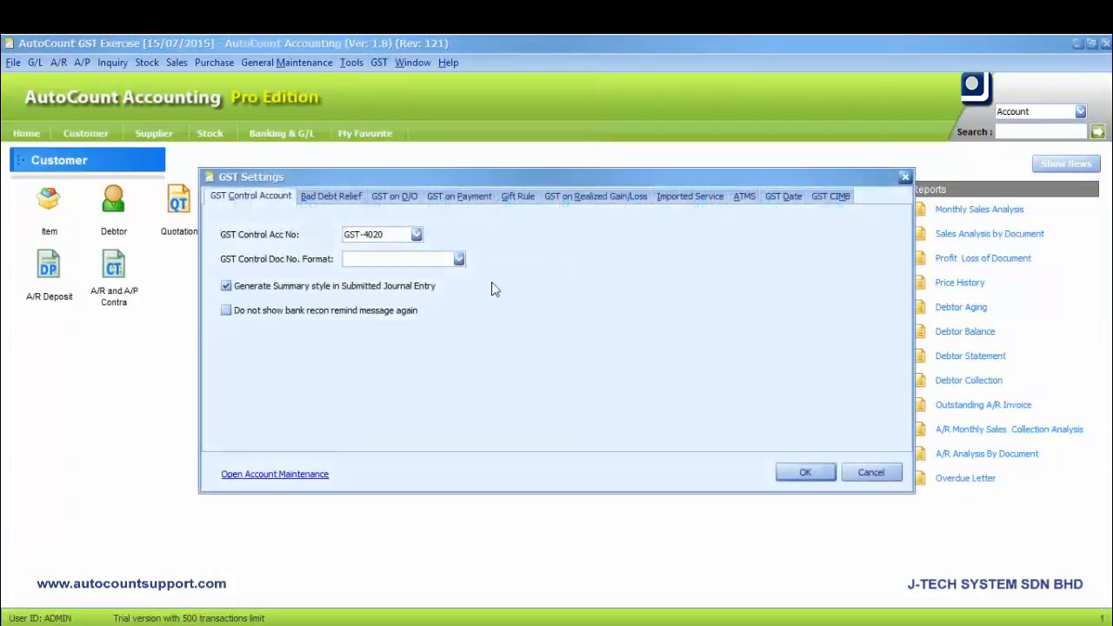
click(585, 198)
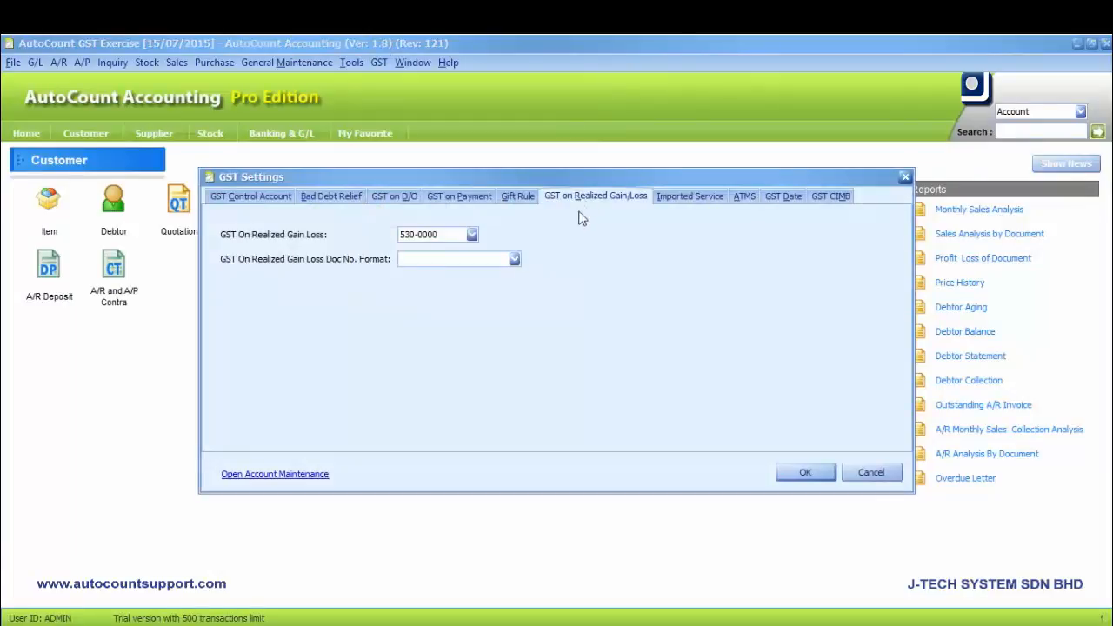
click(471, 235)
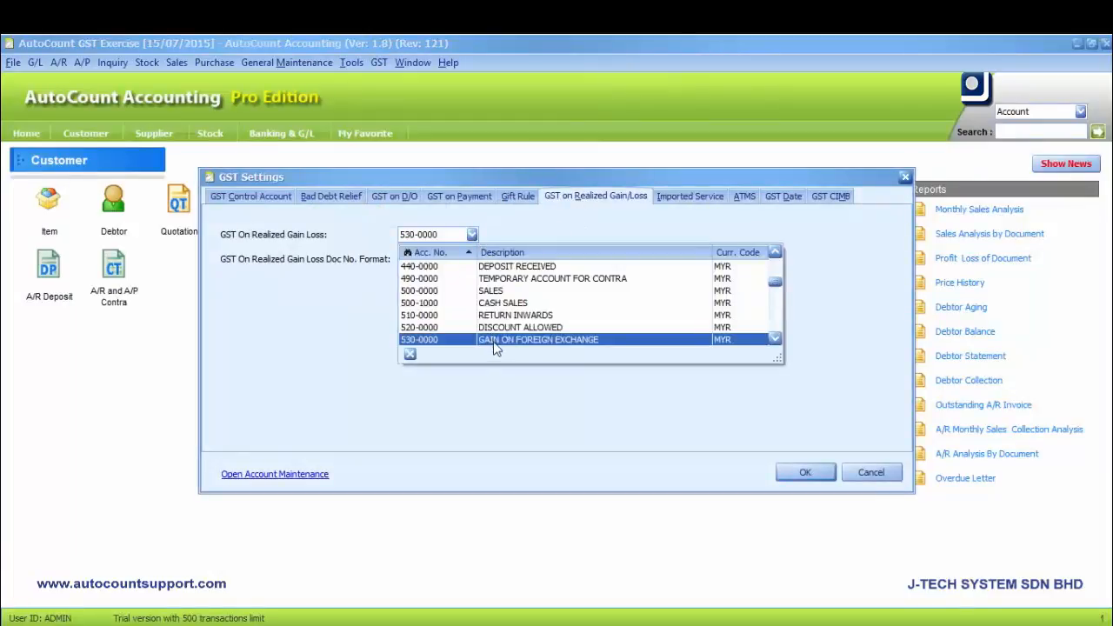
click(492, 342)
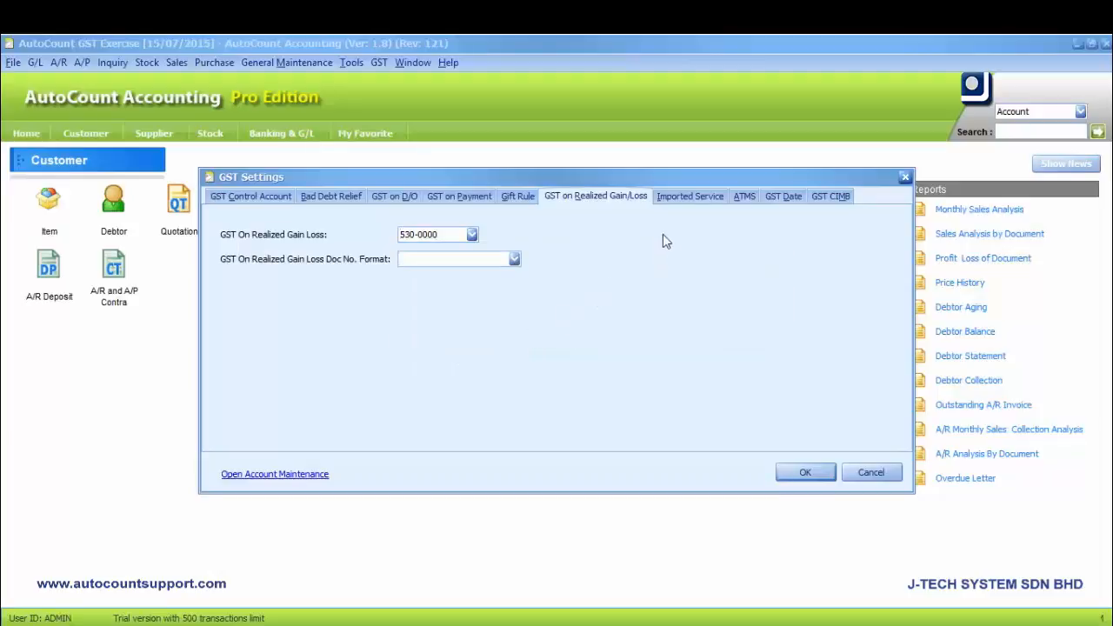
- Set the sales account for both imported service and ATMS to 500-0000 (SALES)
click(688, 199)
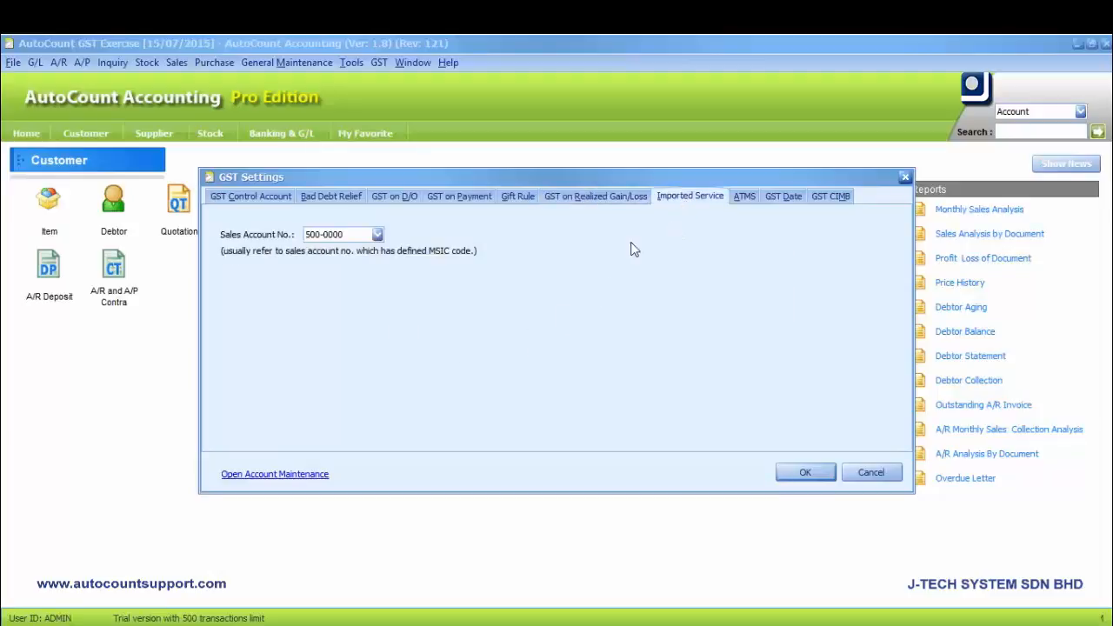
click(378, 234)
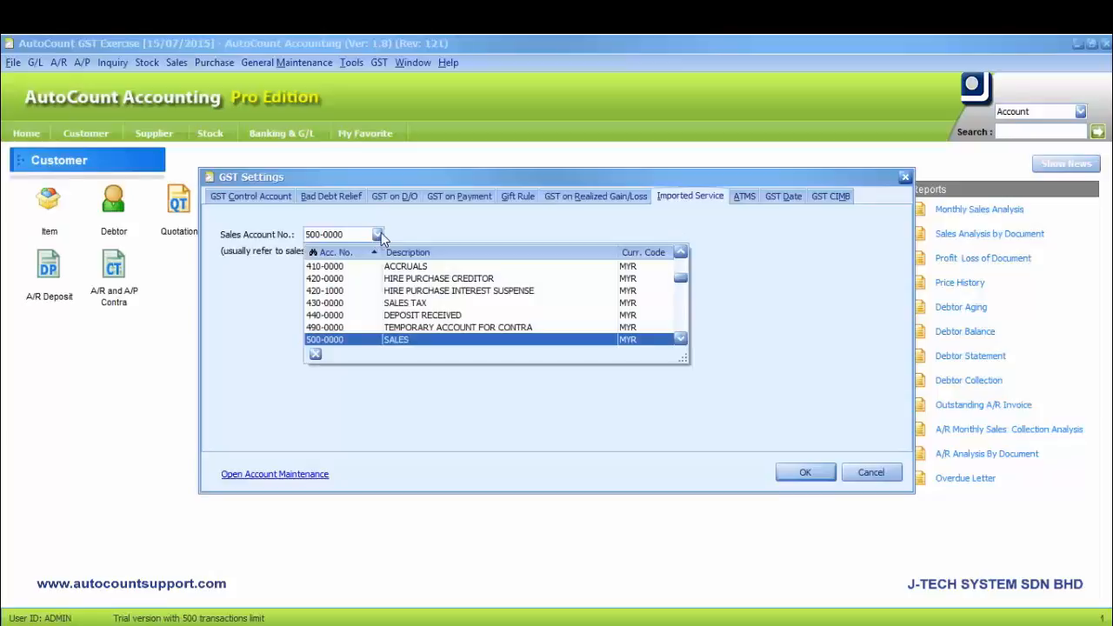
click(400, 339)
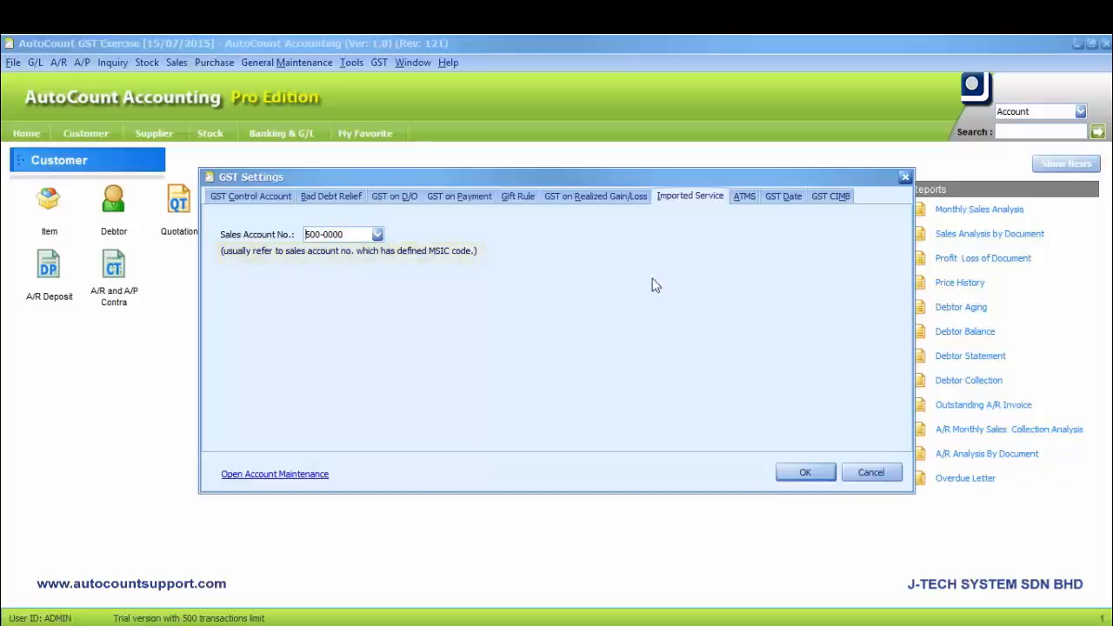
click(744, 199)
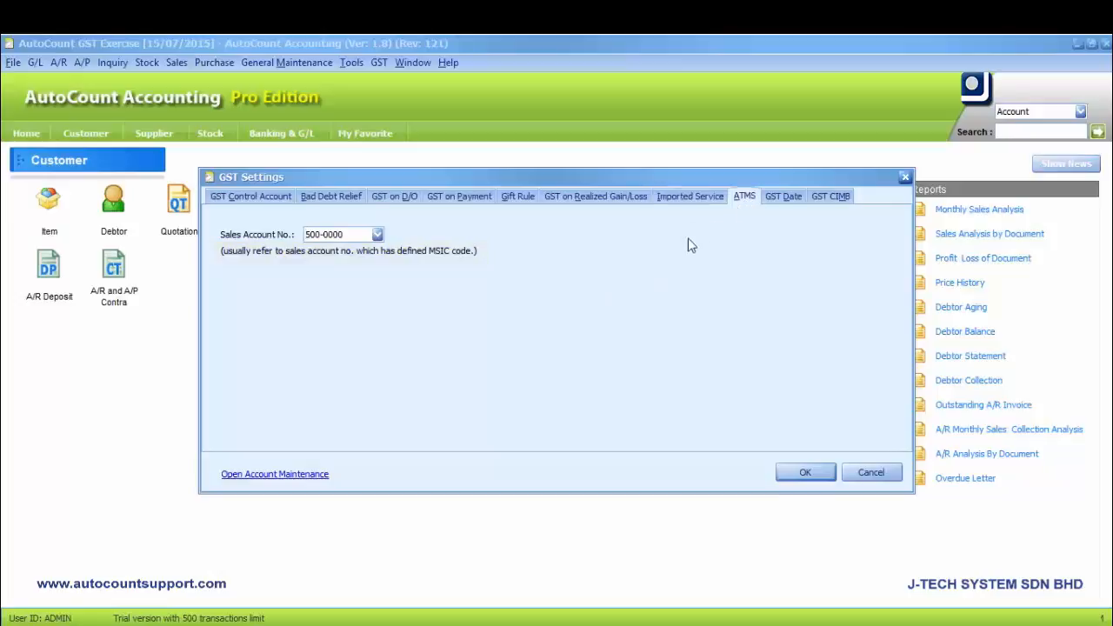
click(377, 233)
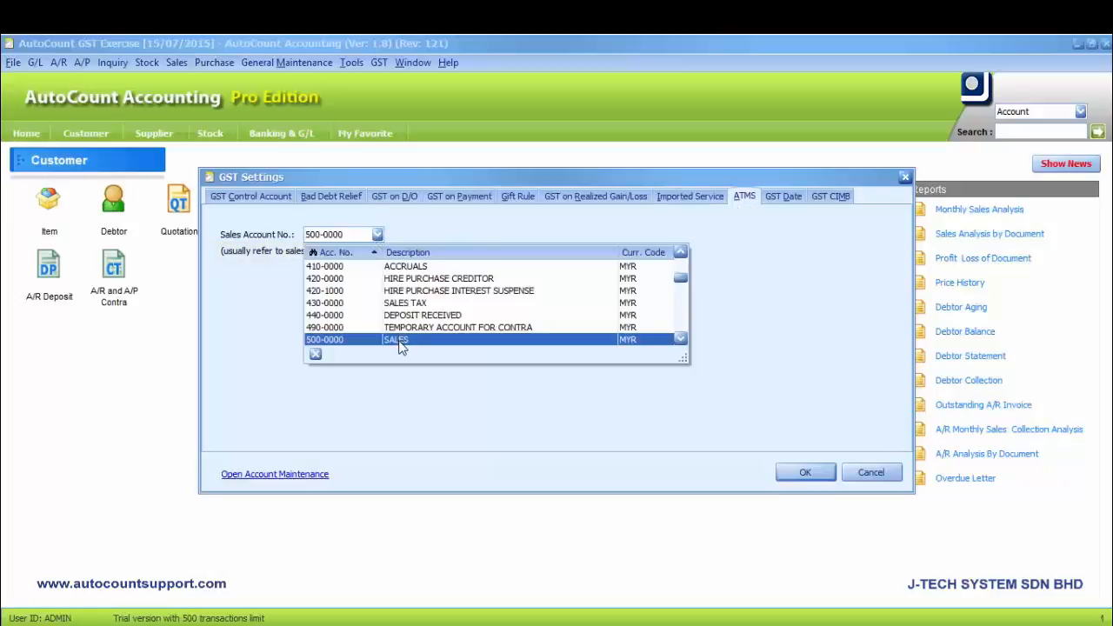
click(400, 342)
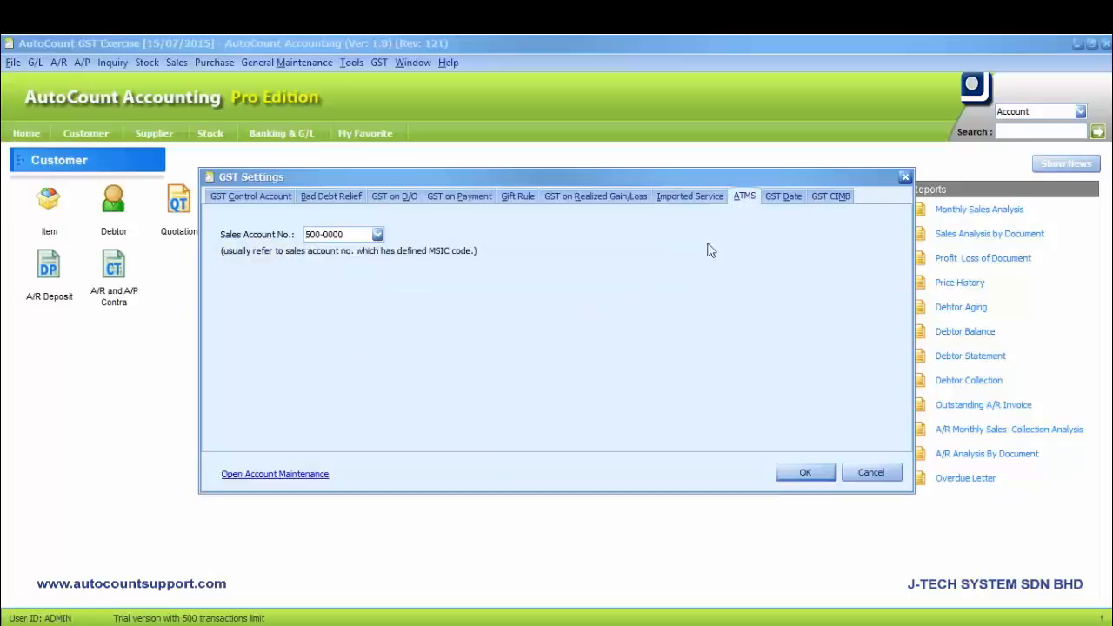
- For GST date, set deferred input tax to GST-3060 and deferred output tax to GST-4040, check the CIMB settings and save the GST settings
click(778, 200)
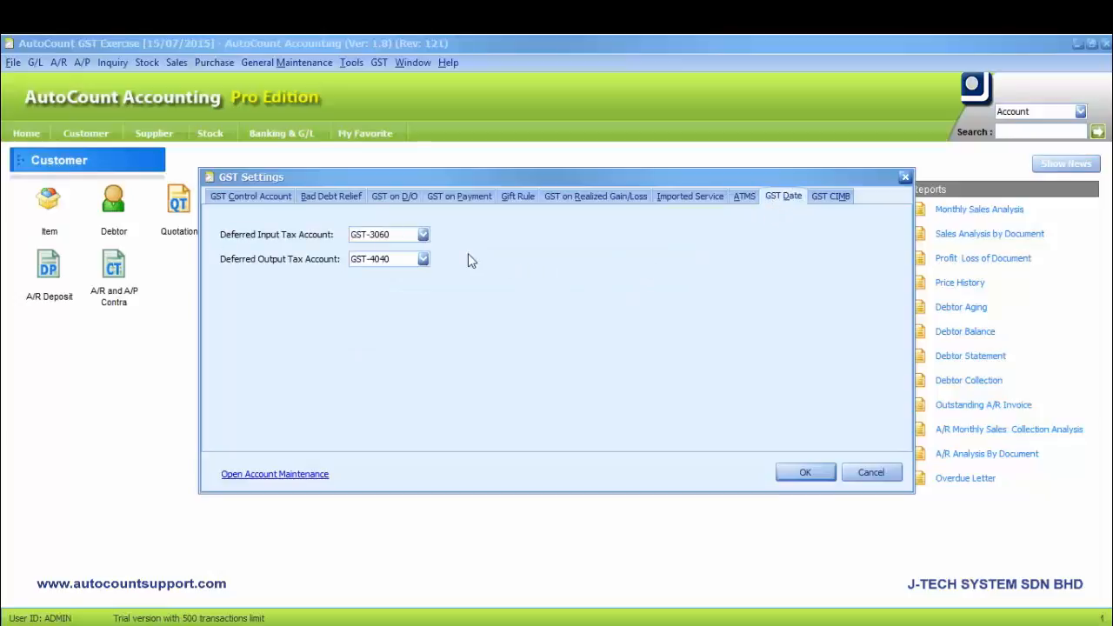
click(423, 236)
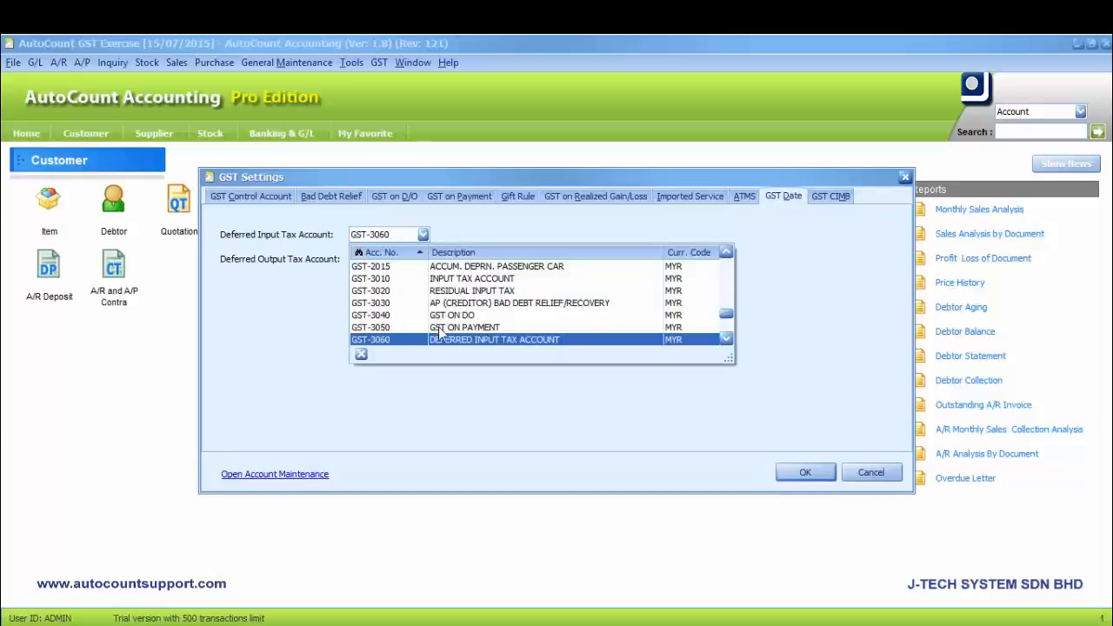
click(440, 340)
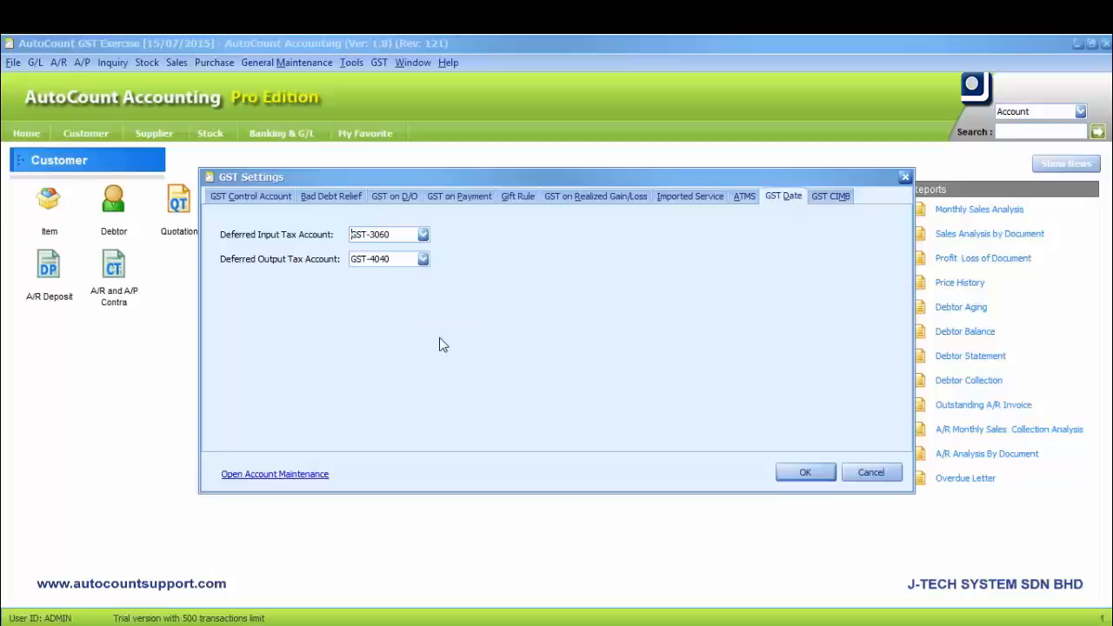
click(423, 259)
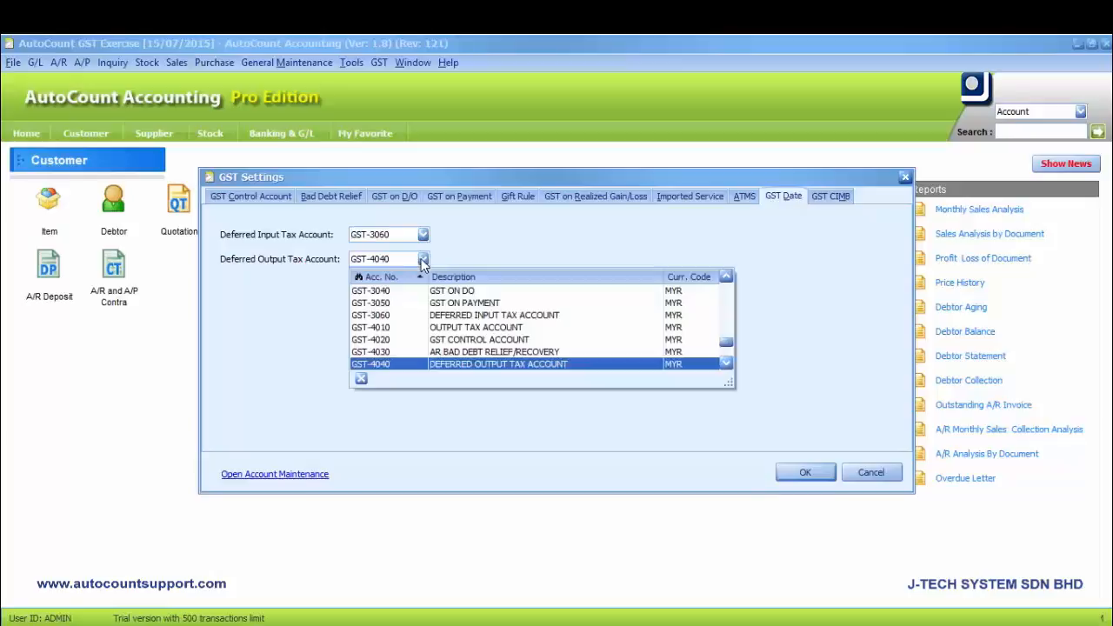
click(441, 365)
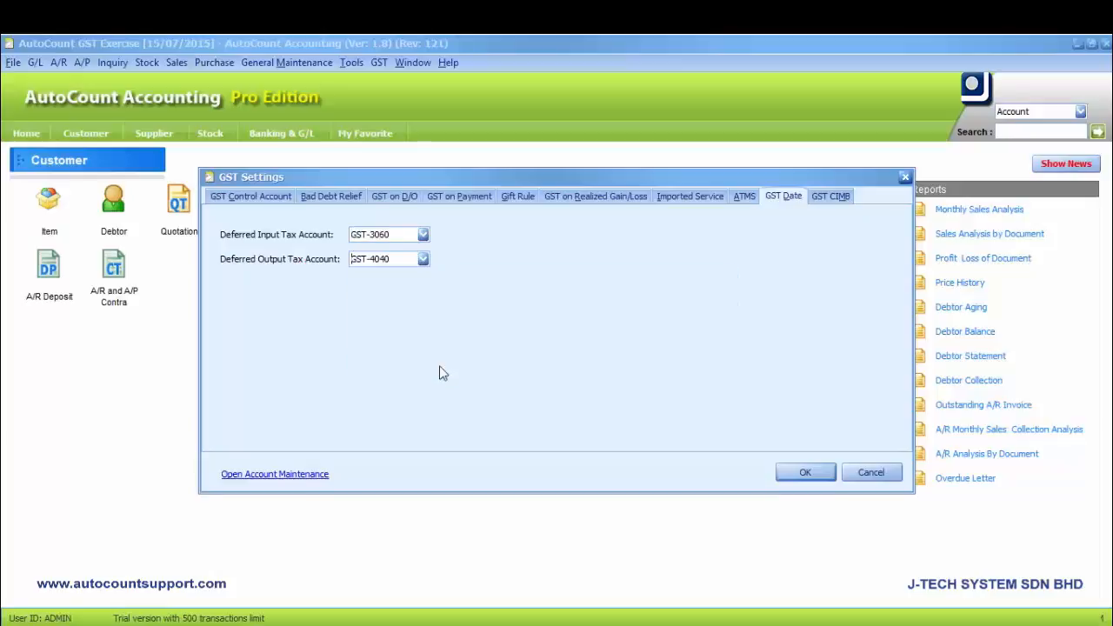
click(828, 201)
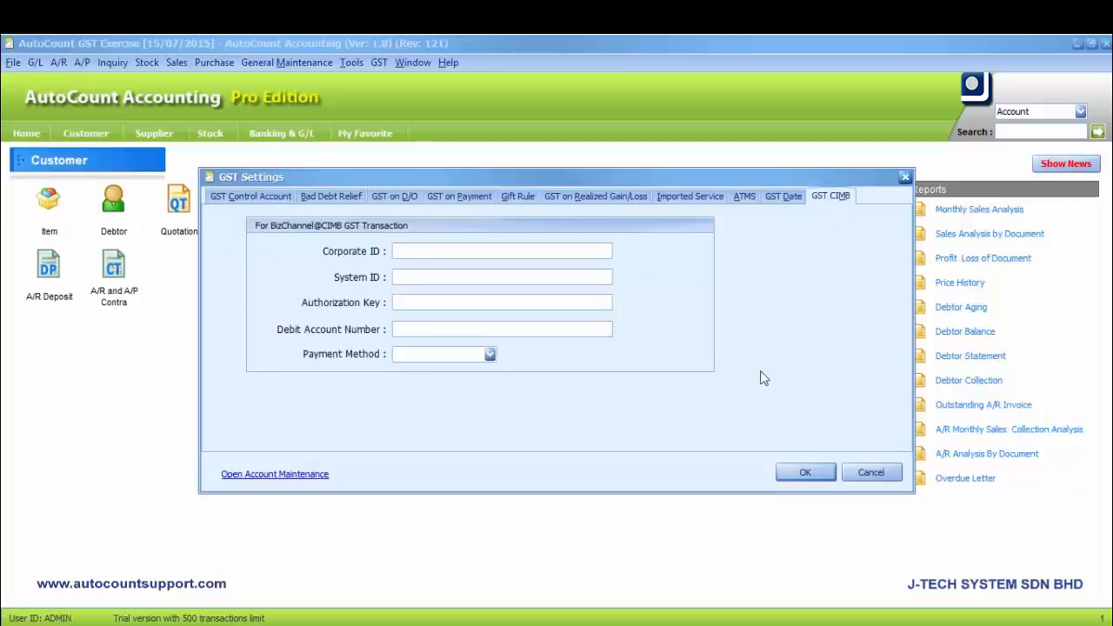
click(788, 471)
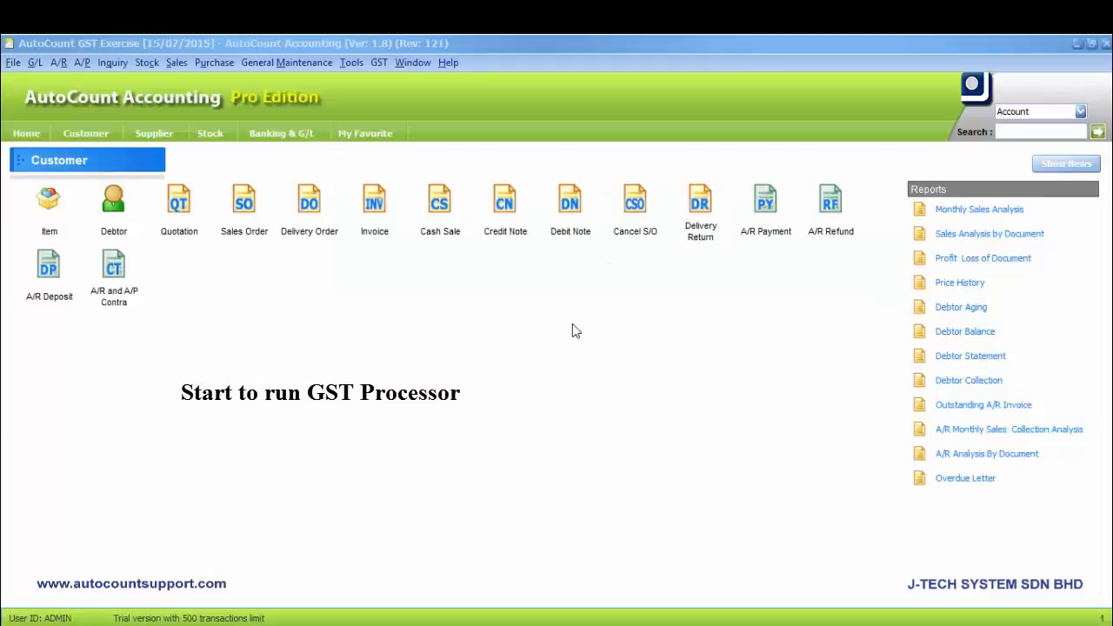
- Start a new GST Processor run, confirm the bank reconciliation and continue past the check for unapplied credit notes
click(381, 68)
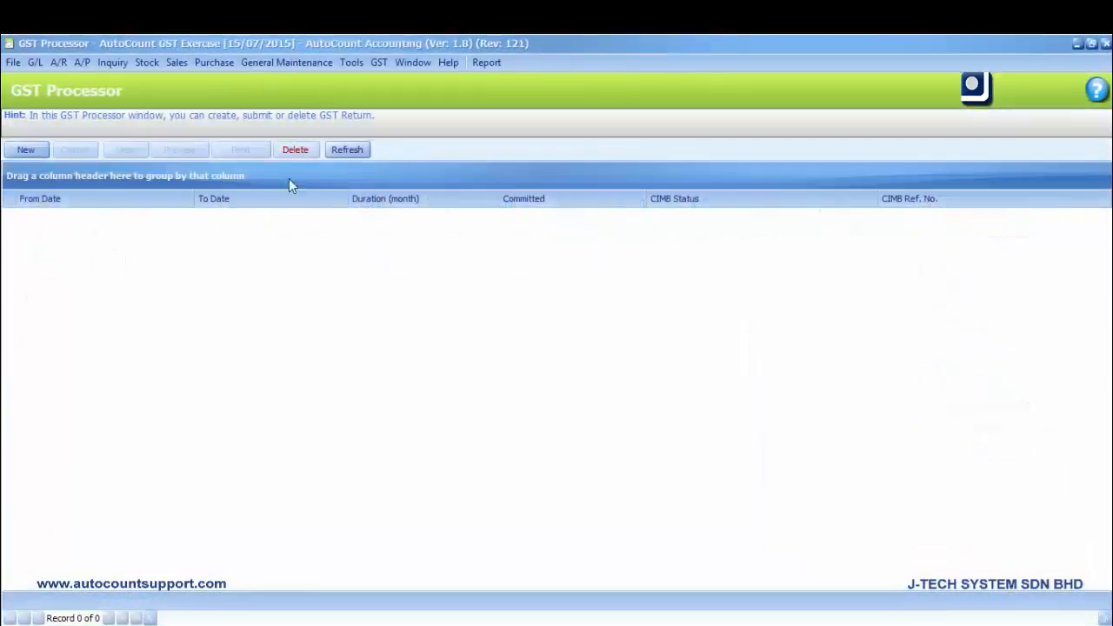
click(26, 150)
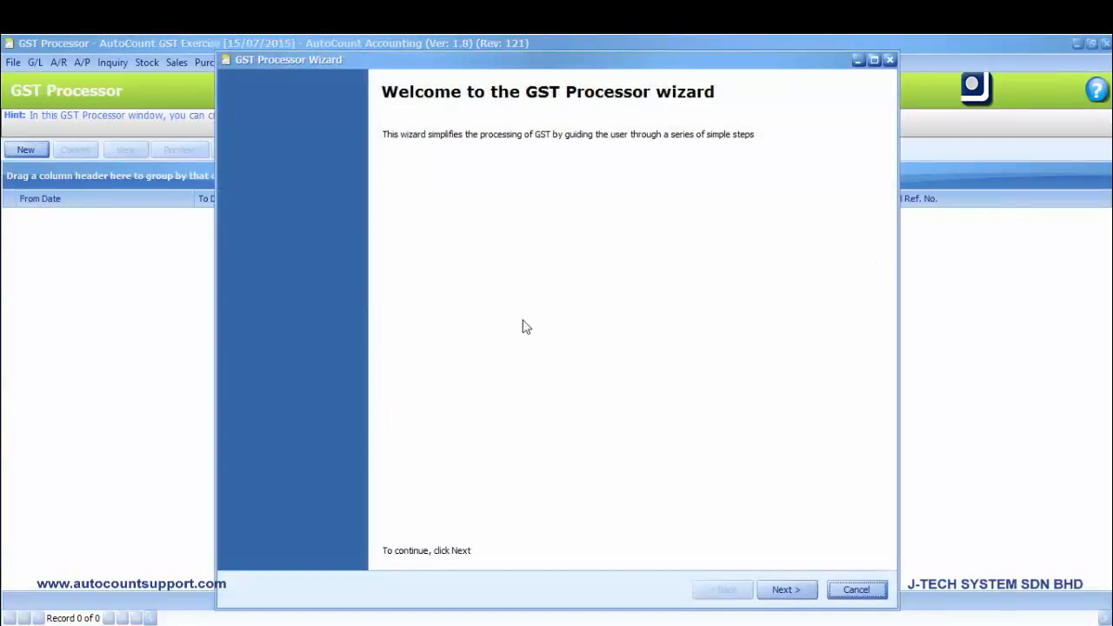
click(786, 591)
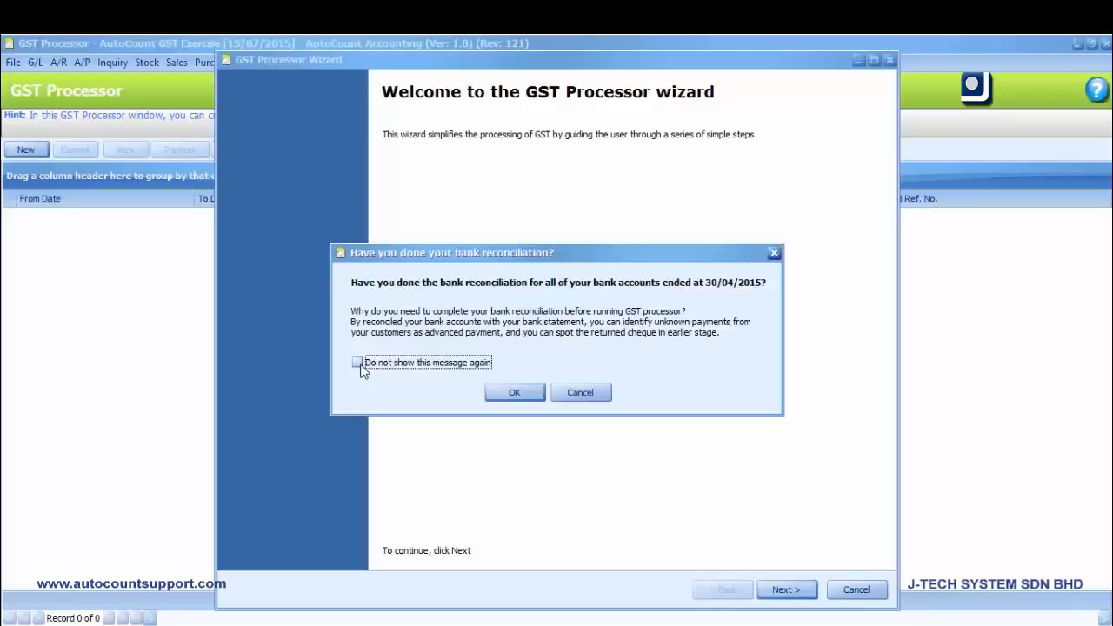
click(513, 395)
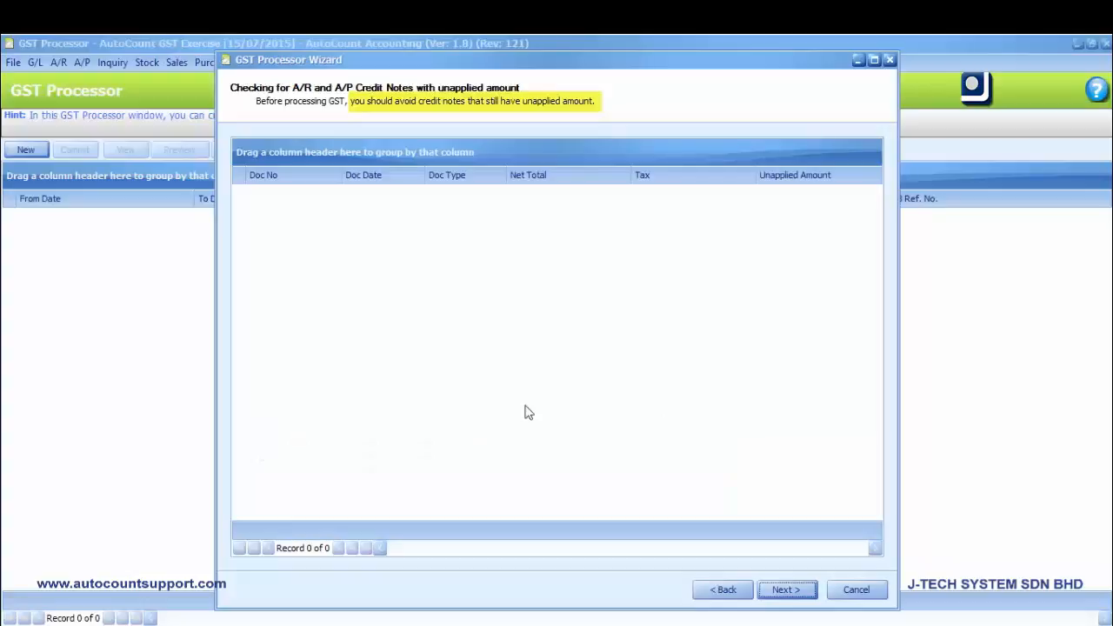
click(782, 590)
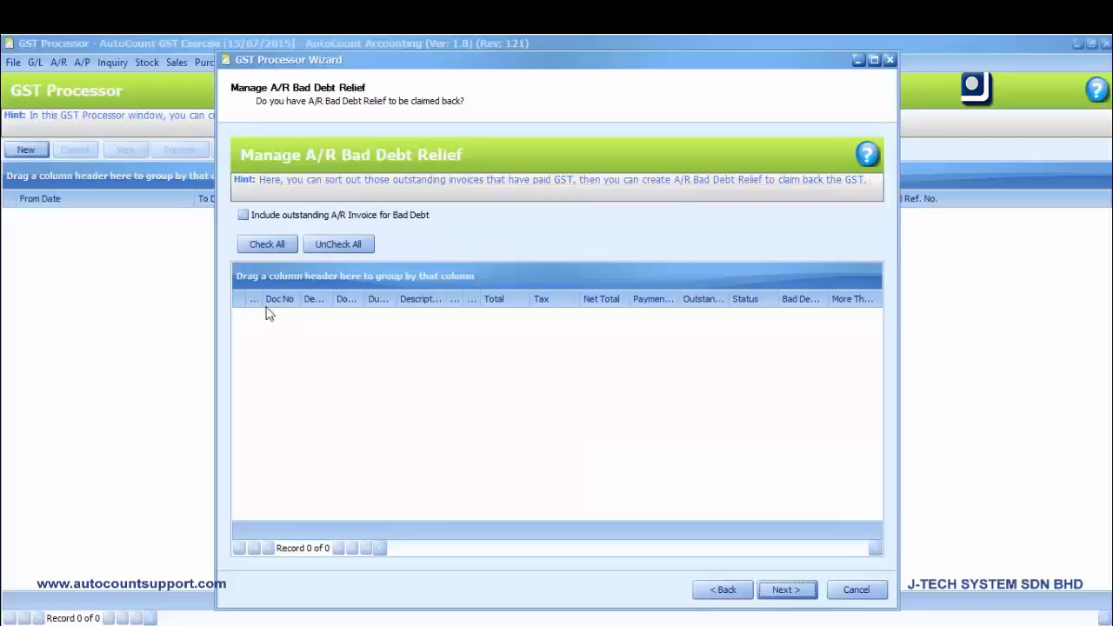
- Go through the A/R and A/P bad debt relief checks, trying the option to include outstanding invoices but leaving it off in both
click(244, 219)
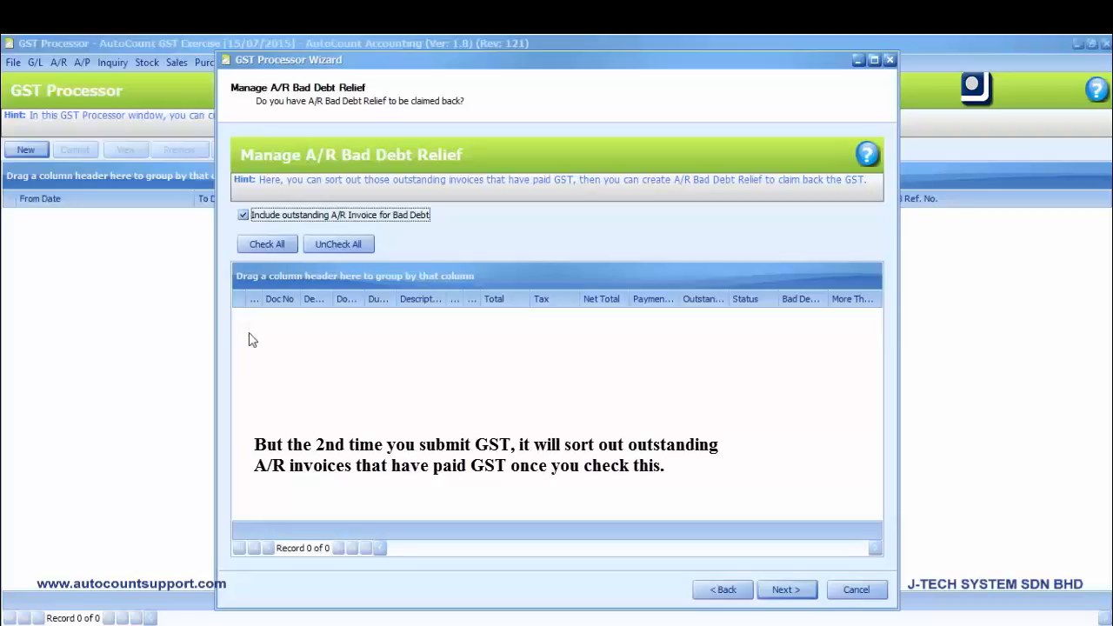
click(244, 225)
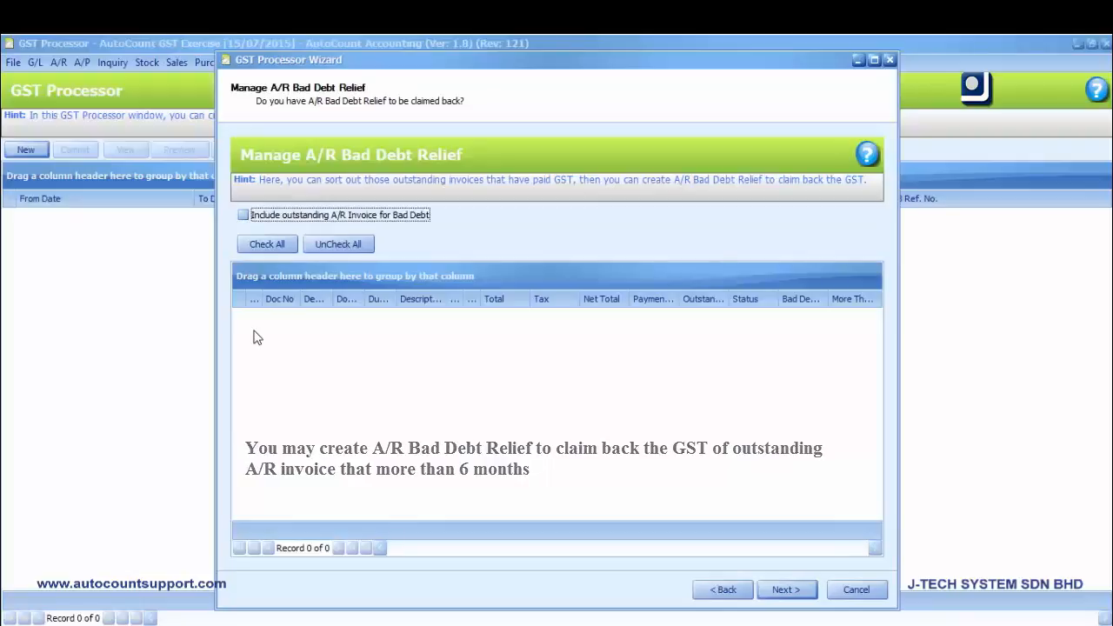
click(785, 591)
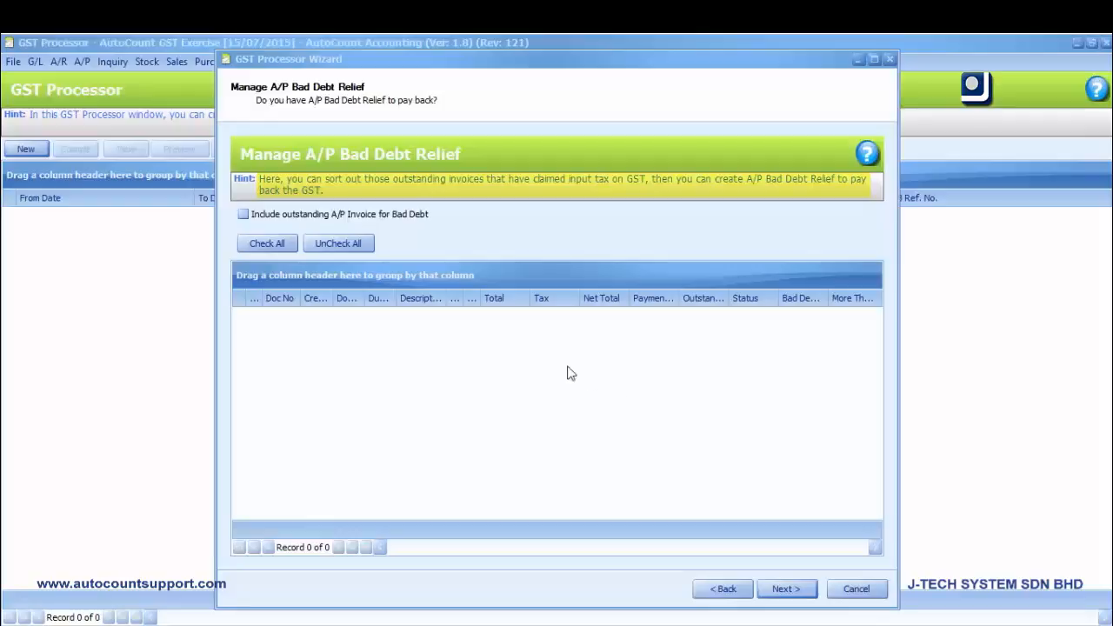
click(243, 218)
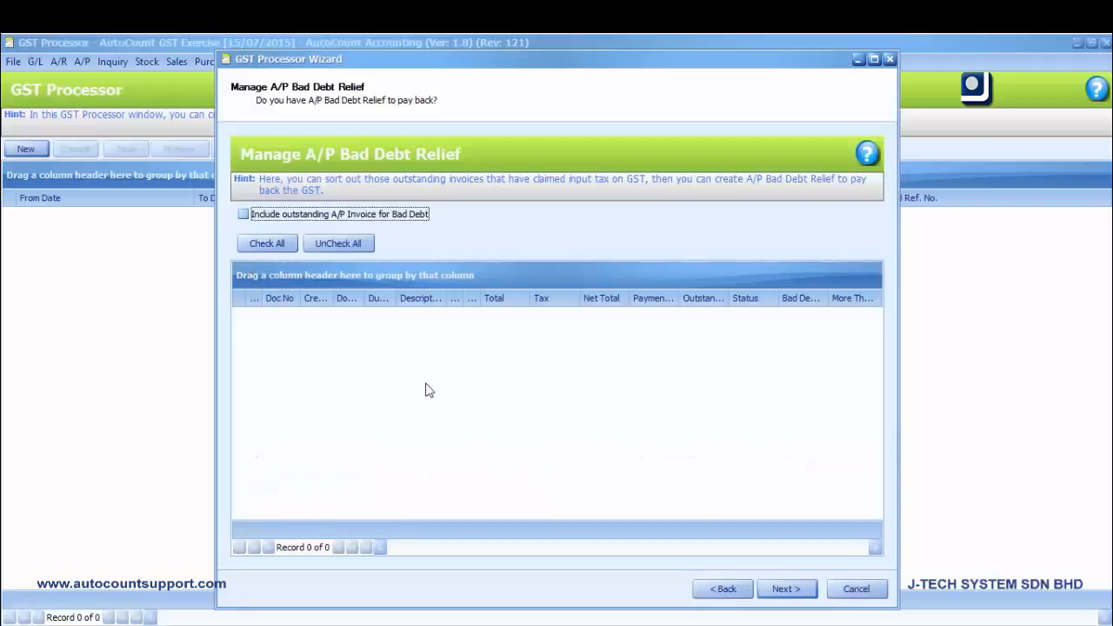
click(785, 589)
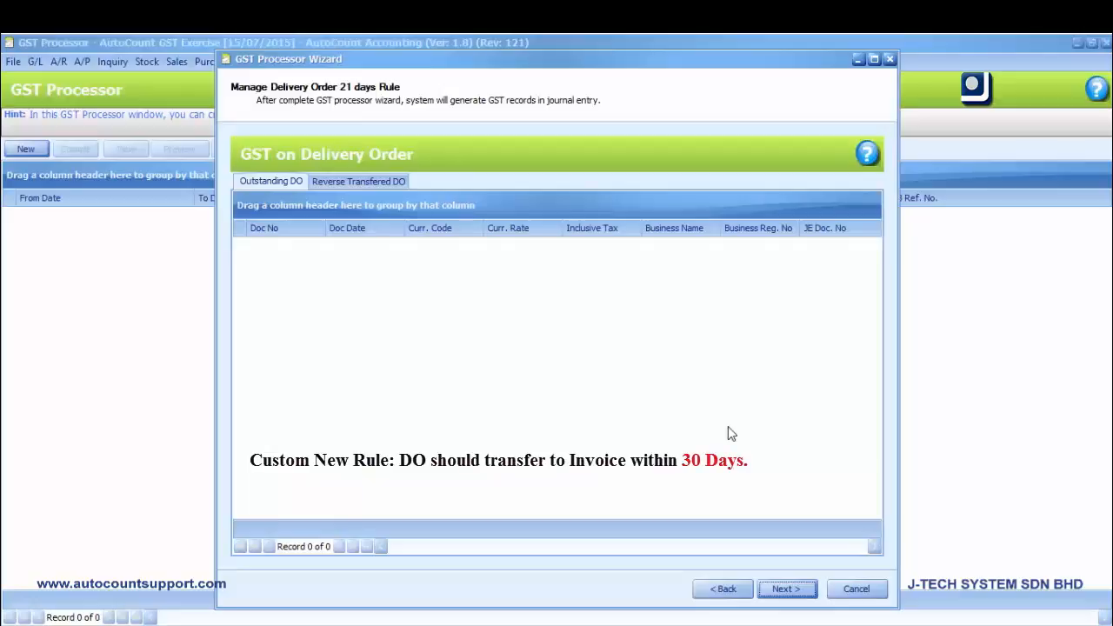
- Continue past the delivery order and GST payment rules, and leave generating GST on realized gain/loss in journal entry switched off
click(780, 591)
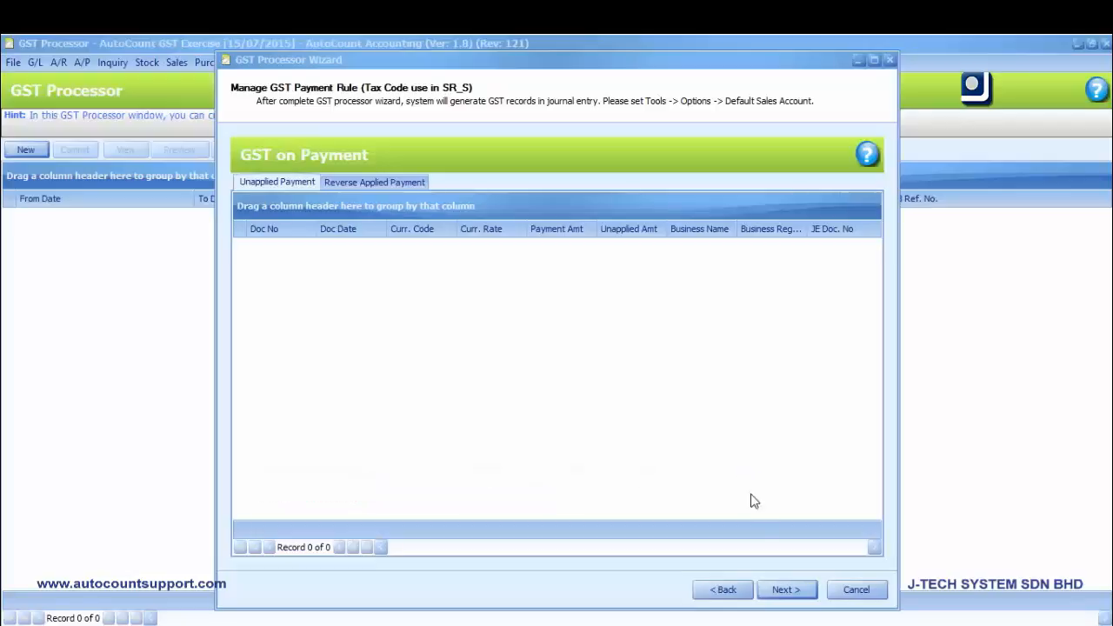
click(772, 590)
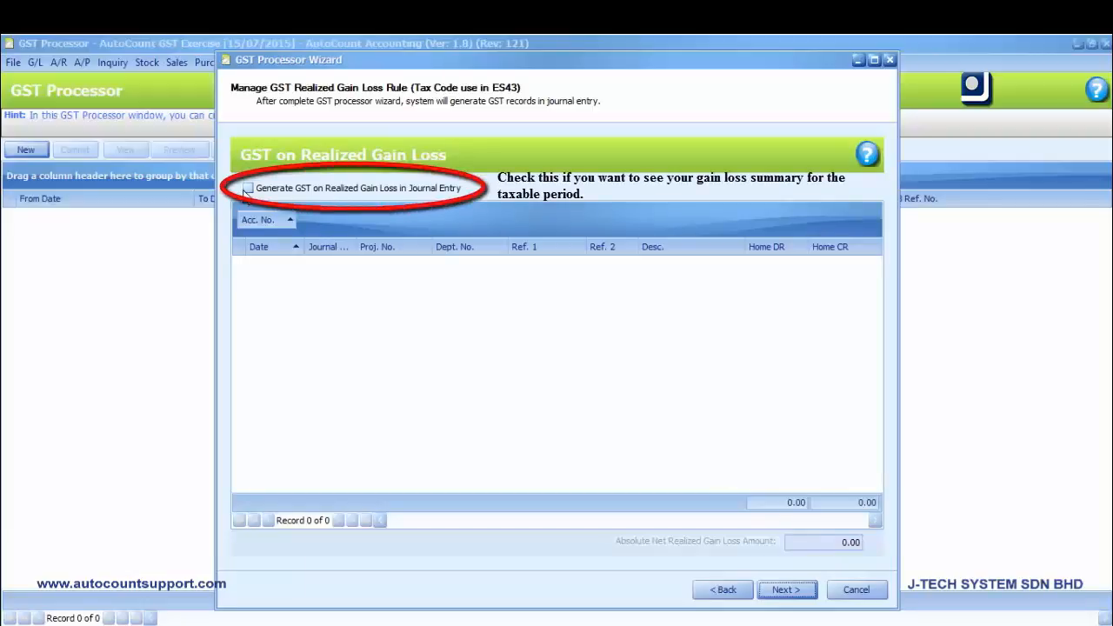
click(246, 188)
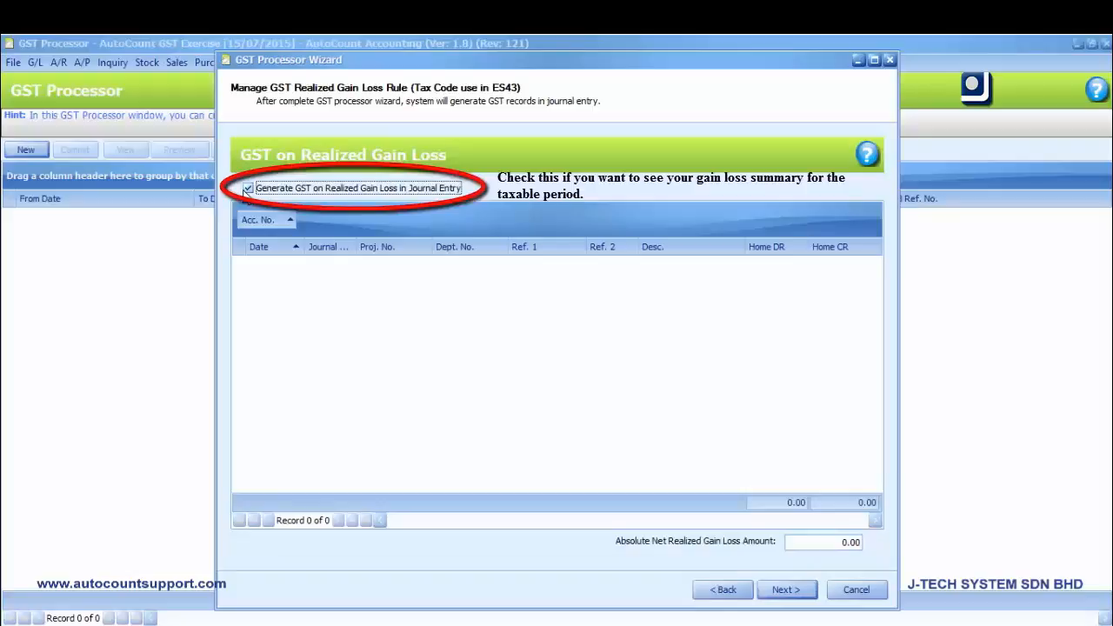
click(244, 190)
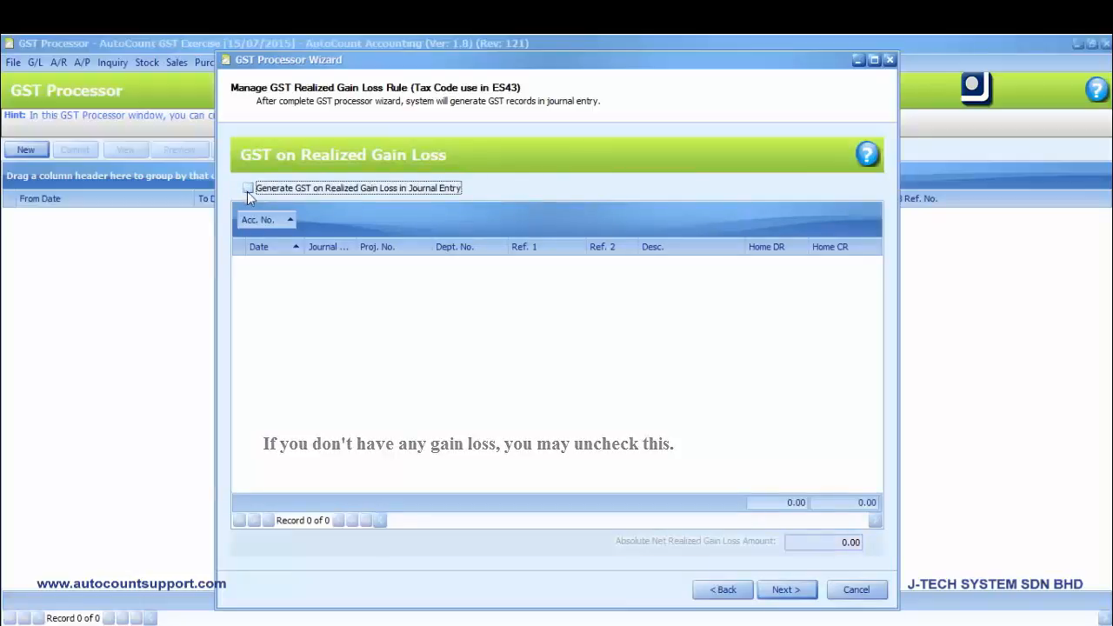
- Finish the GST Processor wizard and generate the GST Return for the period 01/04/2015 to 30/04/2015
click(786, 590)
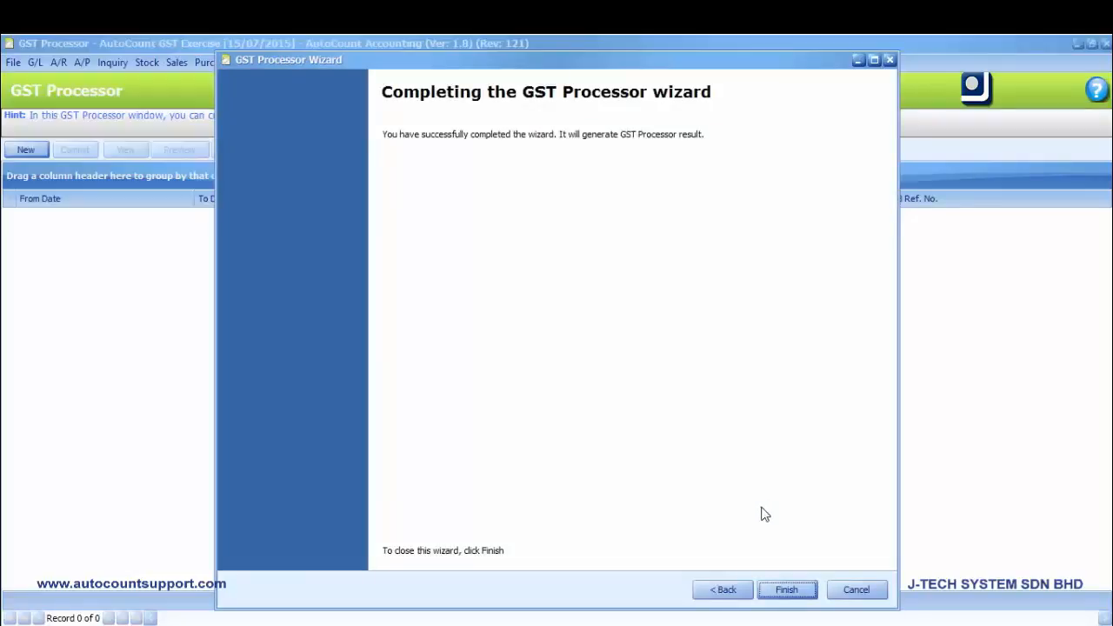
click(780, 597)
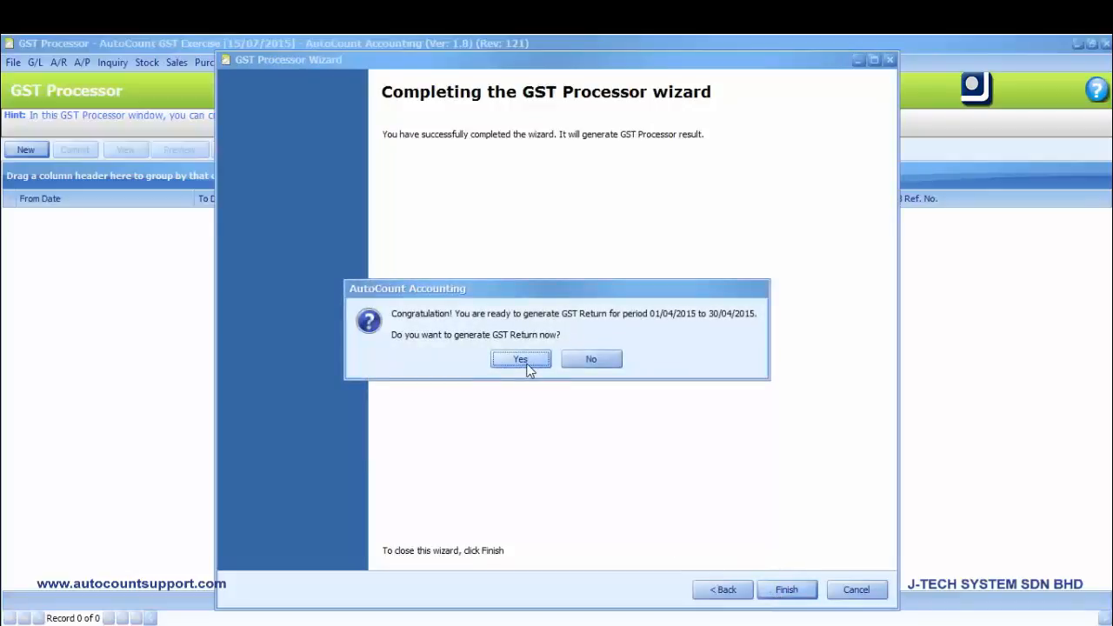
click(526, 366)
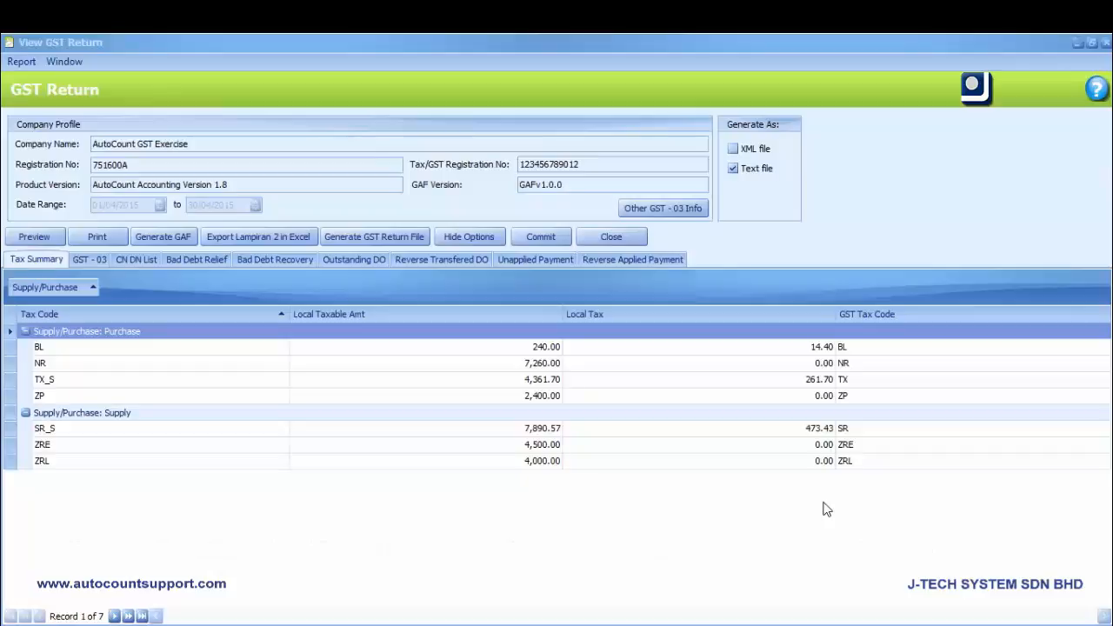
- Drill down into the transactions behind the TX_S tax code and view payment voucher PV-000002, then return to the GST Return
double_click(826, 386)
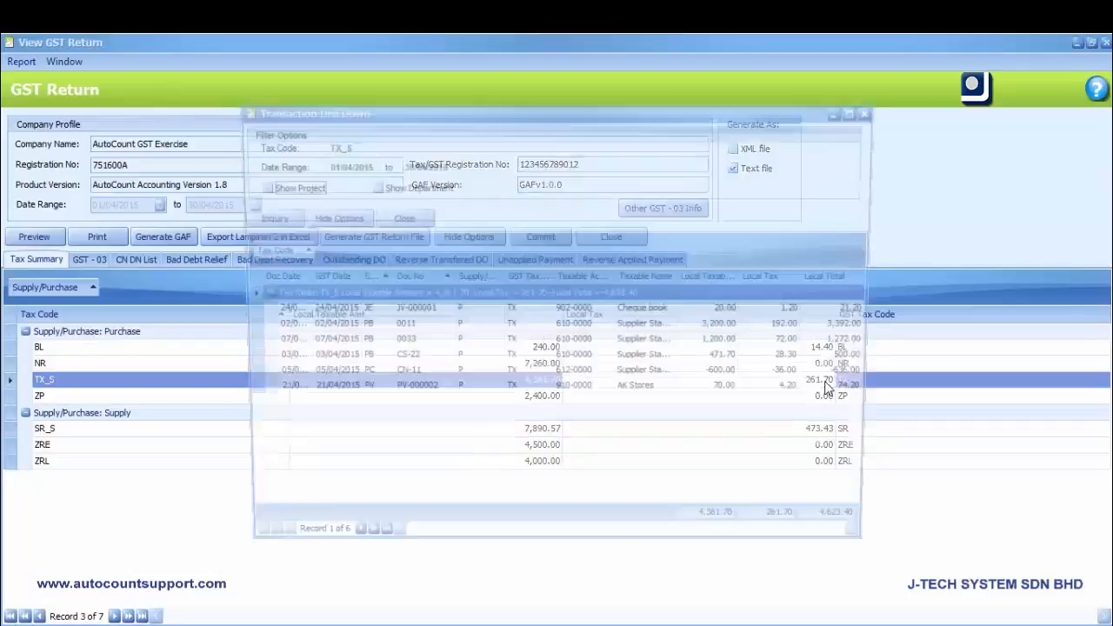
click(856, 112)
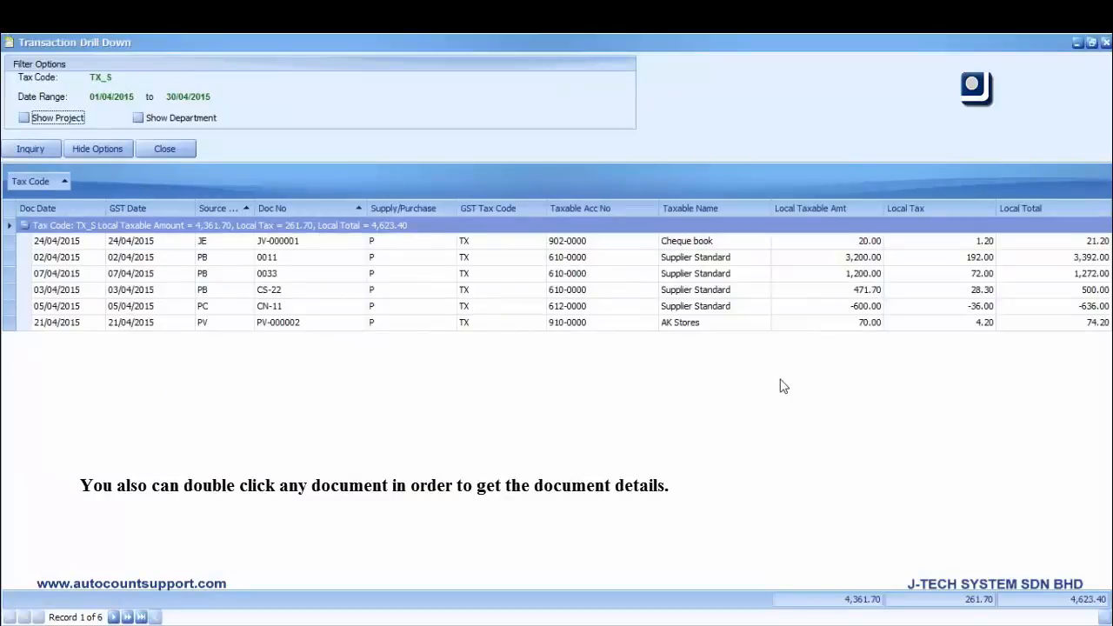
click(762, 325)
double_click(762, 325)
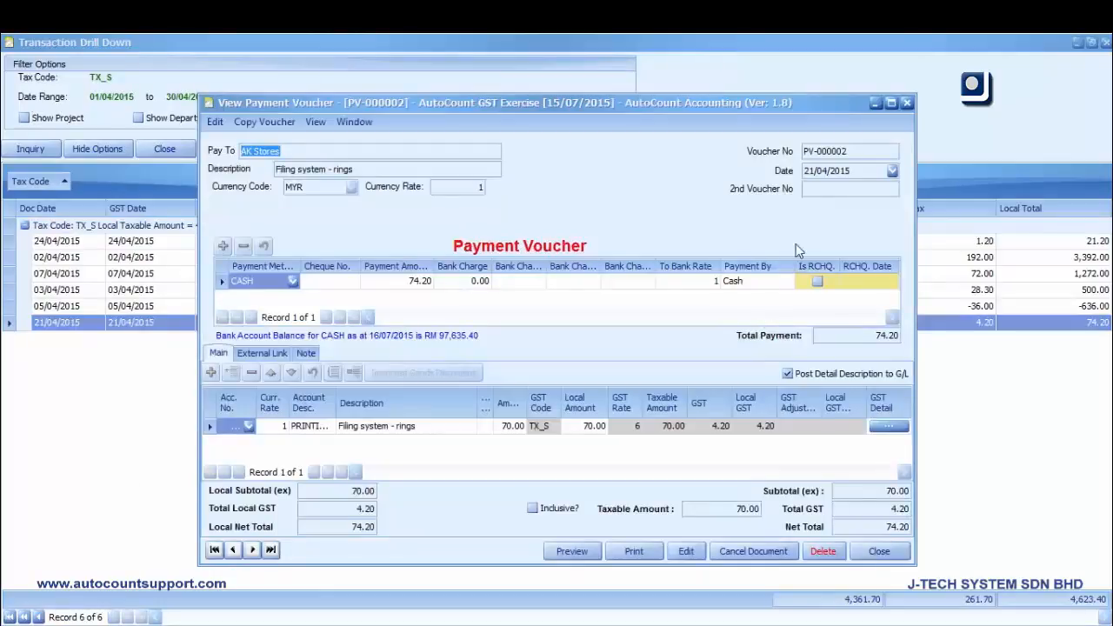
click(906, 102)
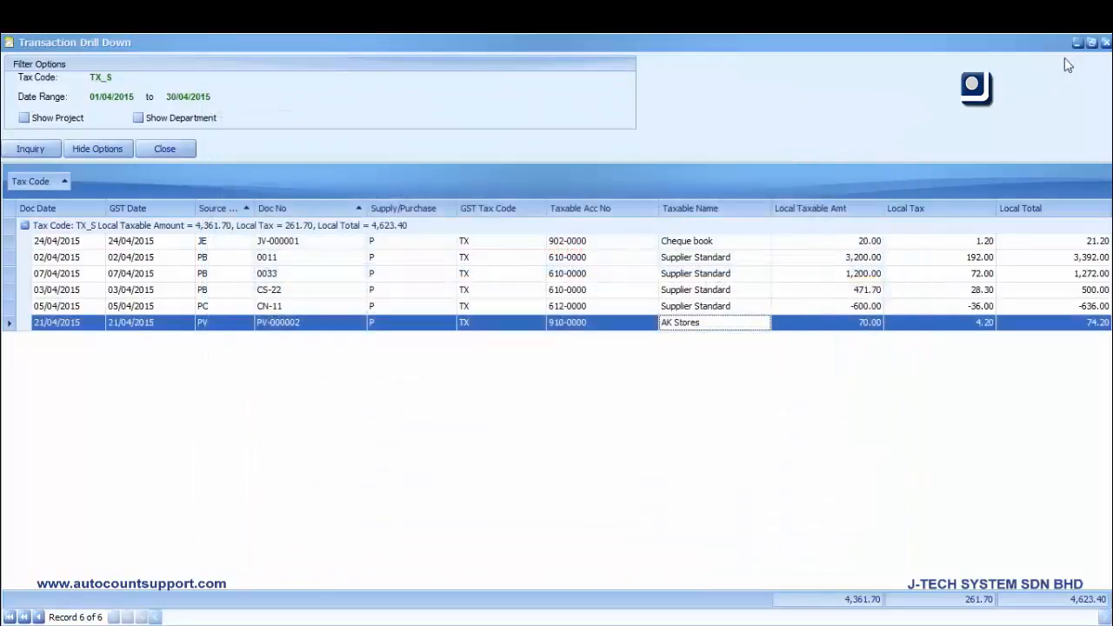
click(1105, 42)
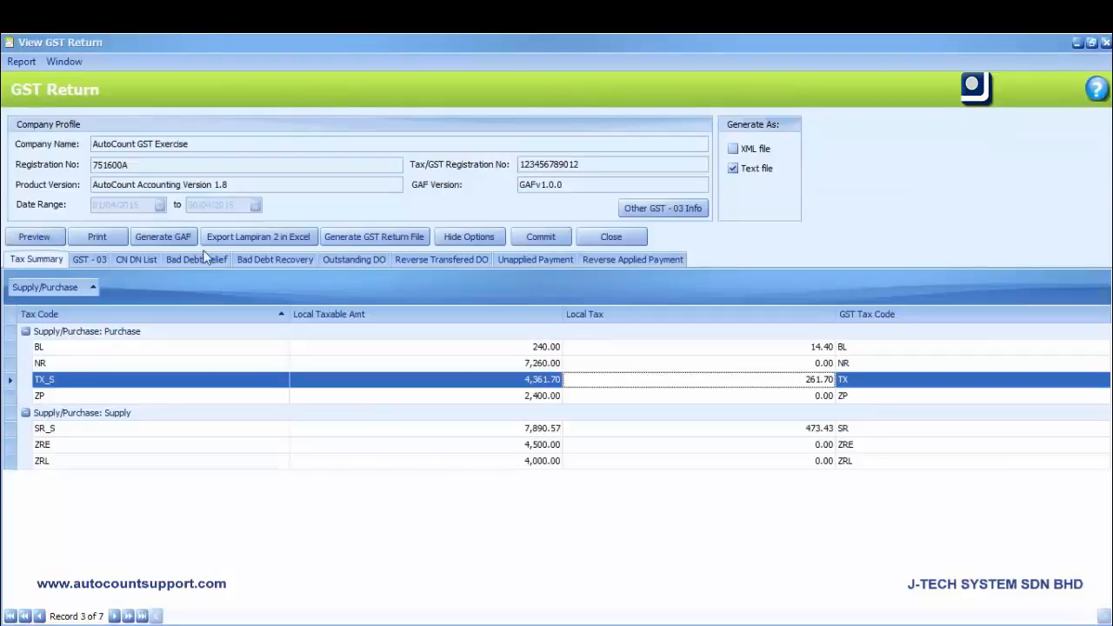
- Preview the Tax Summary report, drill down into the claimable input tax on standard rated purchases, and close the preview
click(47, 244)
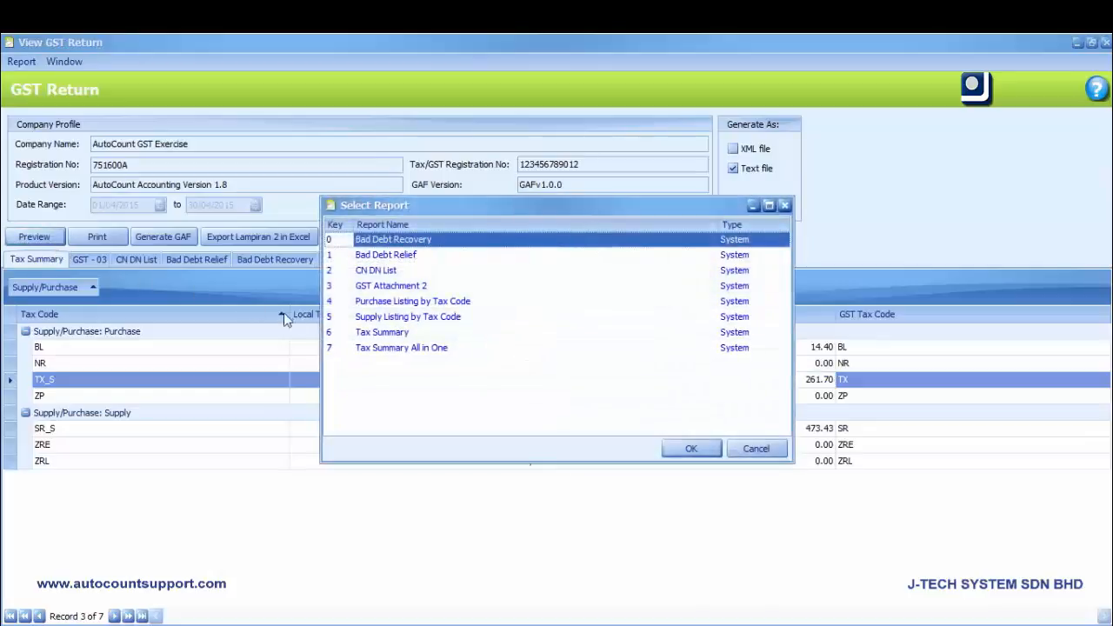
double_click(366, 335)
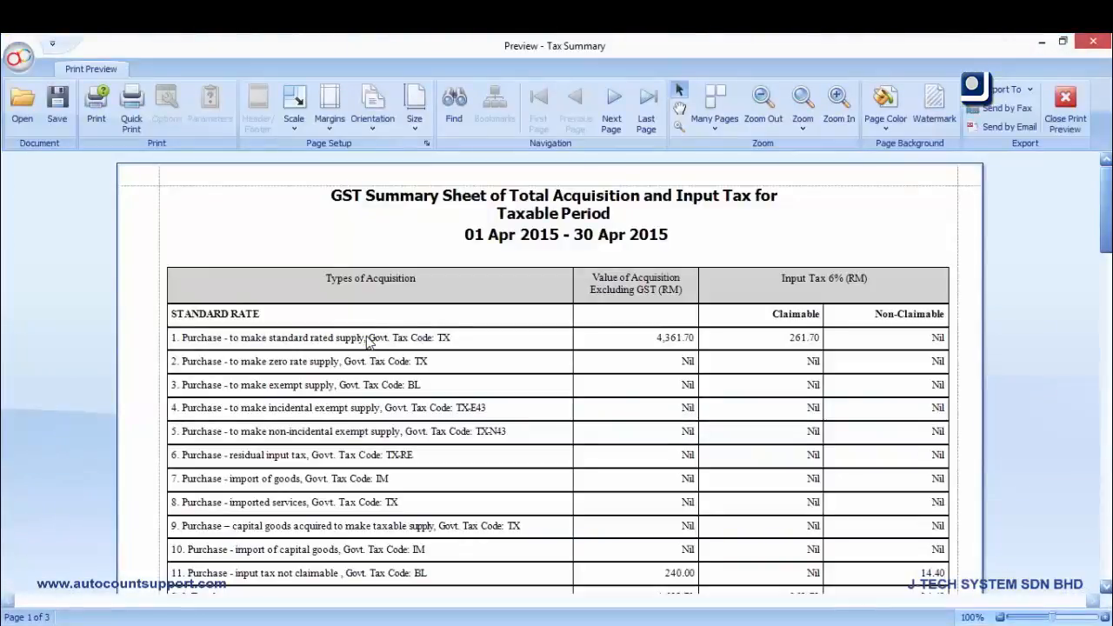
double_click(816, 343)
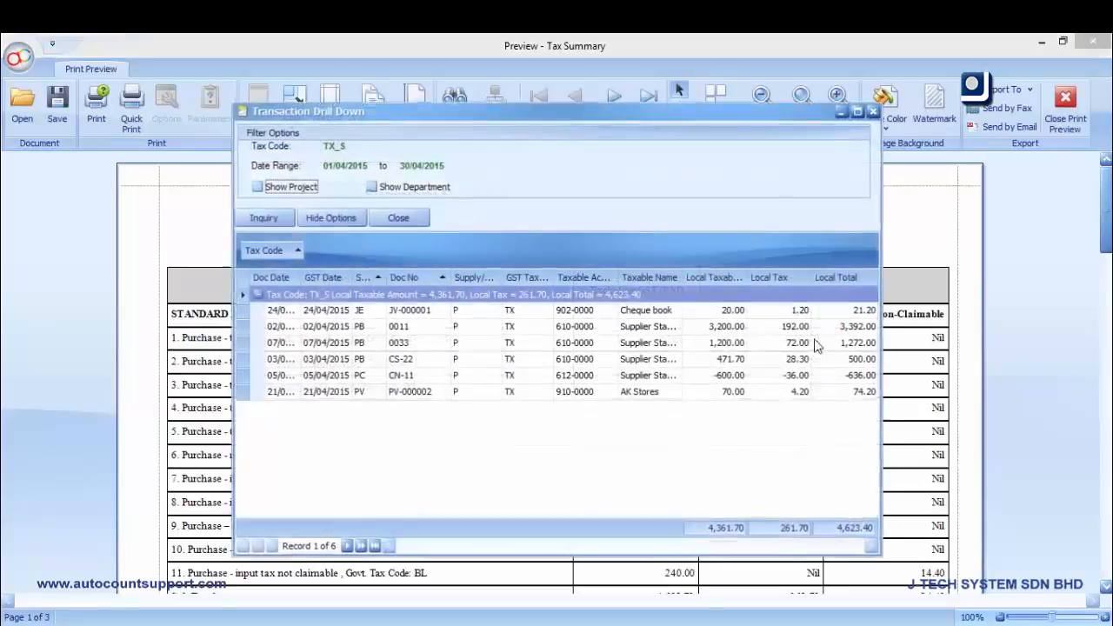
click(872, 111)
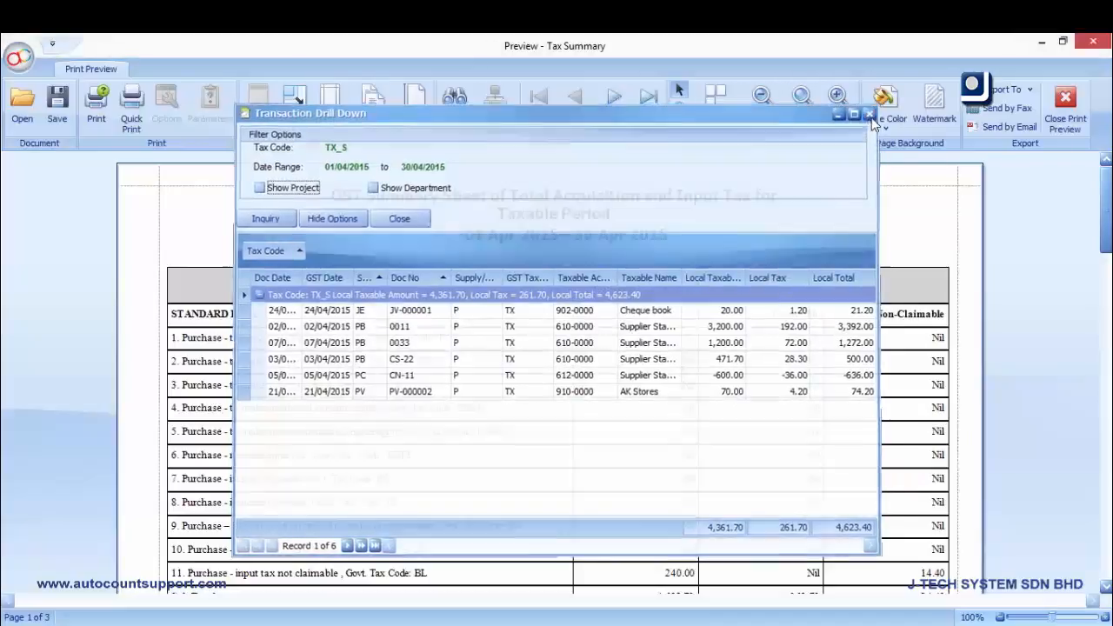
click(1092, 40)
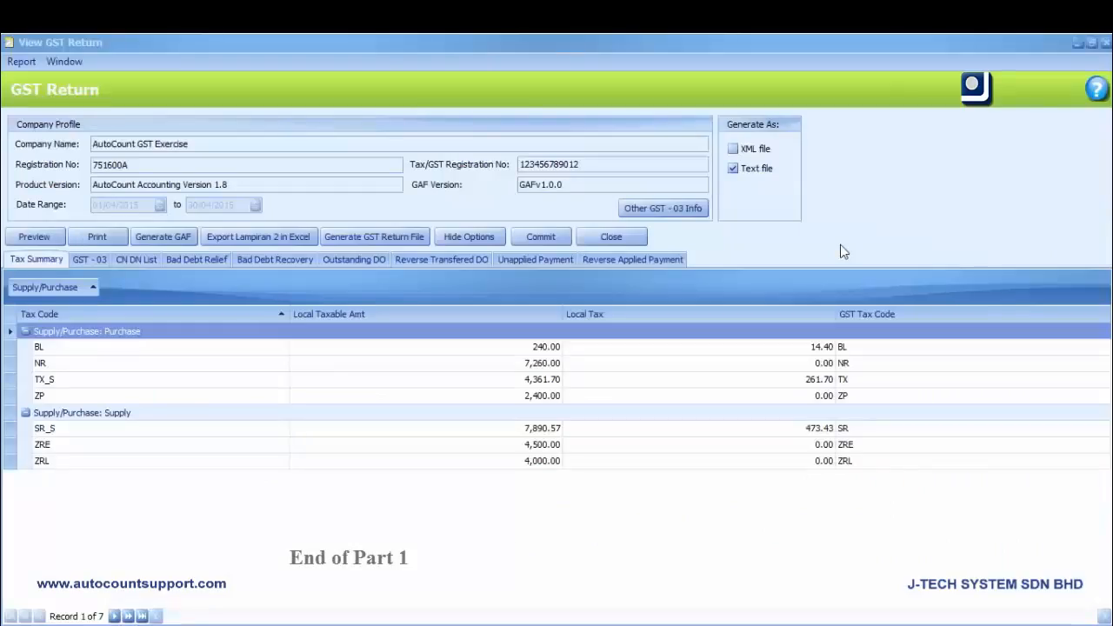